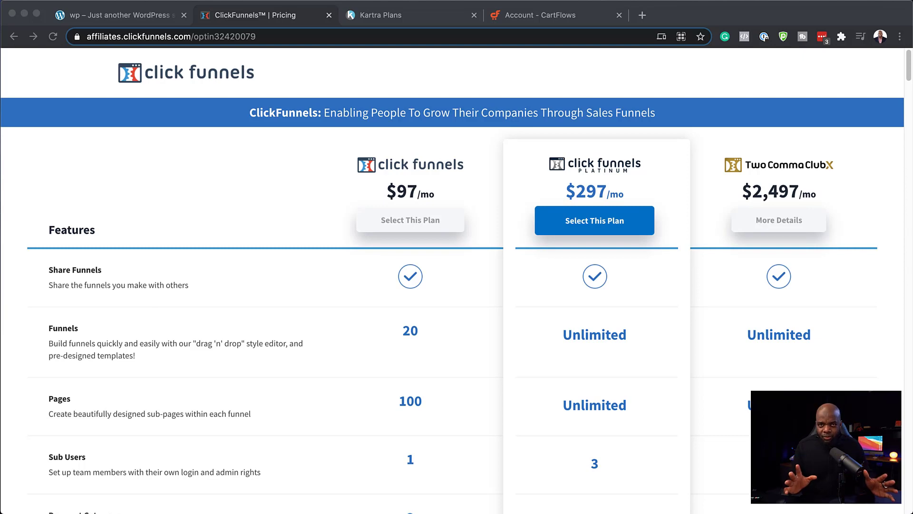
# - Examine the monthly plans on the Kartra pricing page, comparing the features of Starter, Silver, Gold and Platinum
pyautogui.click(376, 16)
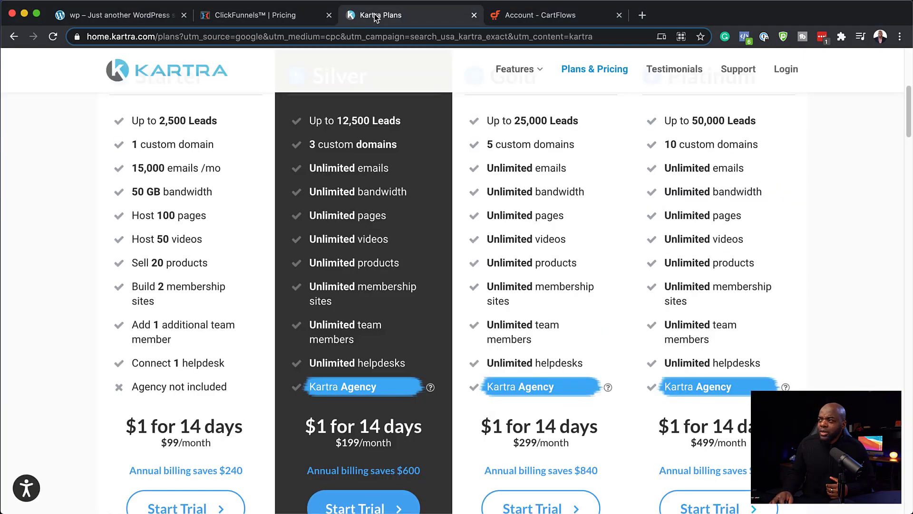
pyautogui.scroll(5, 90, 262)
pyautogui.scroll(-2, 89, 265)
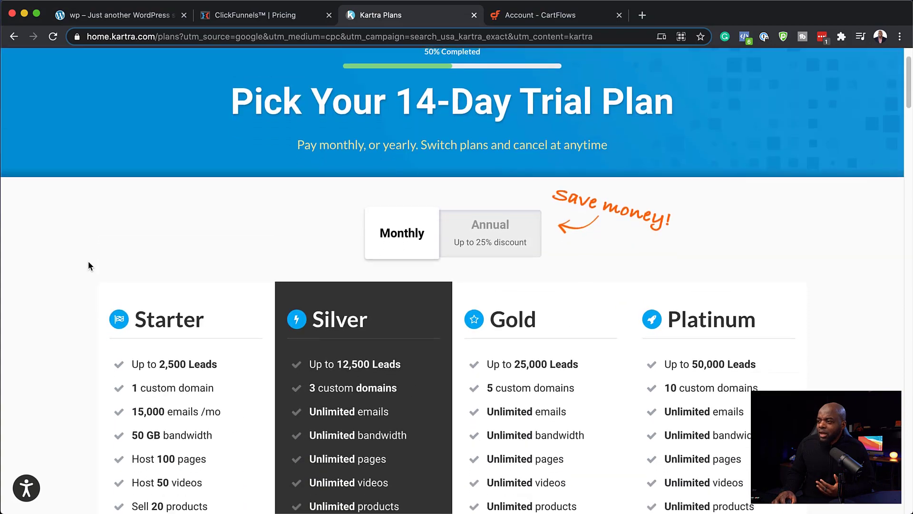
pyautogui.scroll(-5, 88, 262)
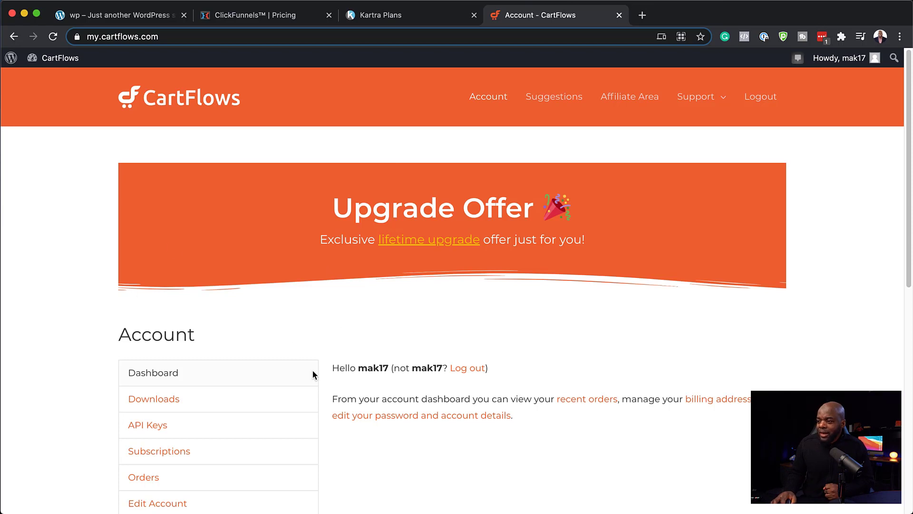
# - Download the CartFlows and CartFlows Pro plugin files from the downloads list of the CartFlows account
pyautogui.scroll(-2, 206, 404)
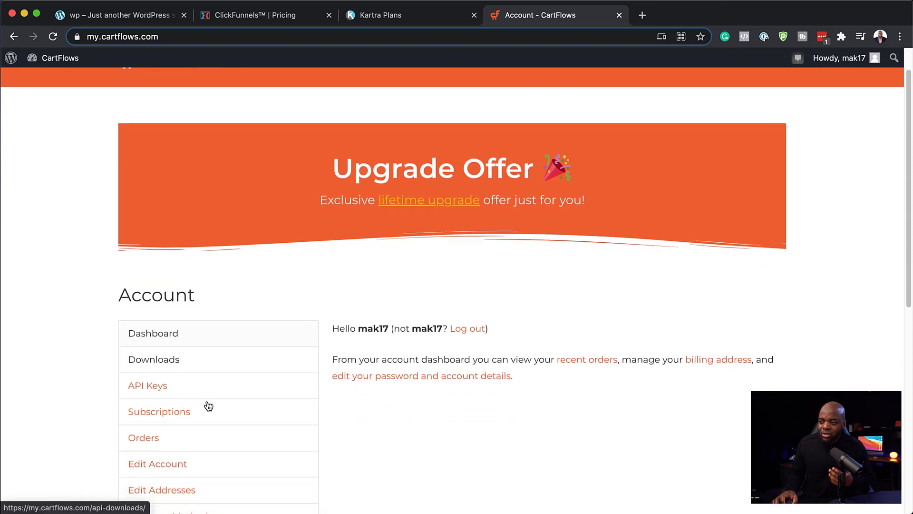
pyautogui.scroll(-2, 206, 404)
pyautogui.click(161, 317)
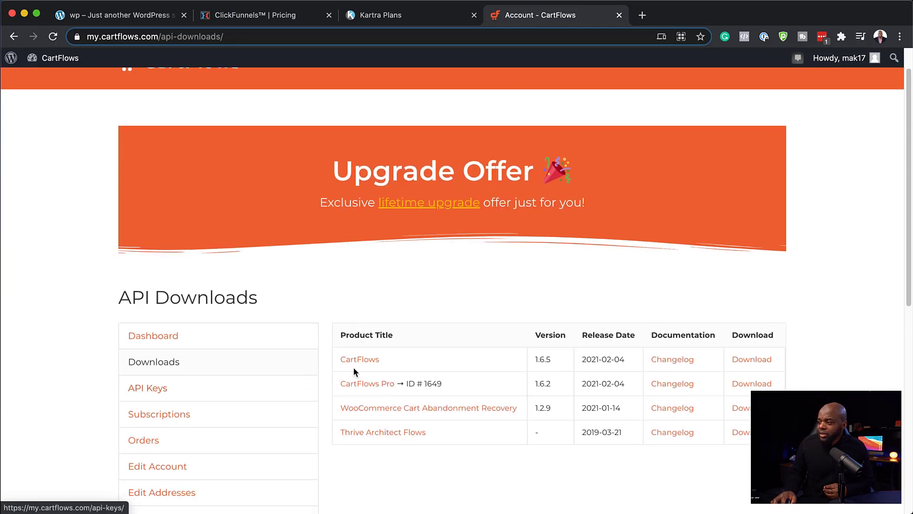
pyautogui.click(754, 361)
pyautogui.click(756, 384)
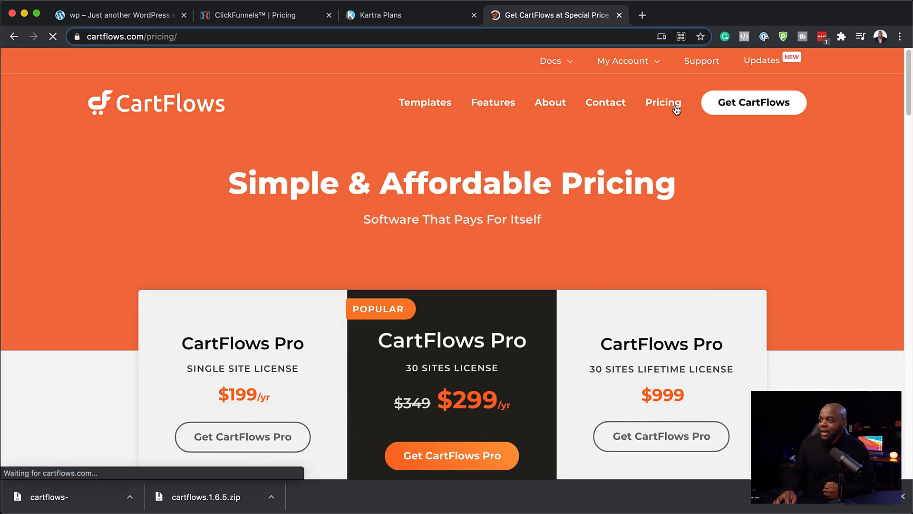
# - Examine the CartFlows Pro licence options, prices and features on the CartFlows pricing page
pyautogui.scroll(-3, 476, 233)
pyautogui.scroll(-1, 466, 278)
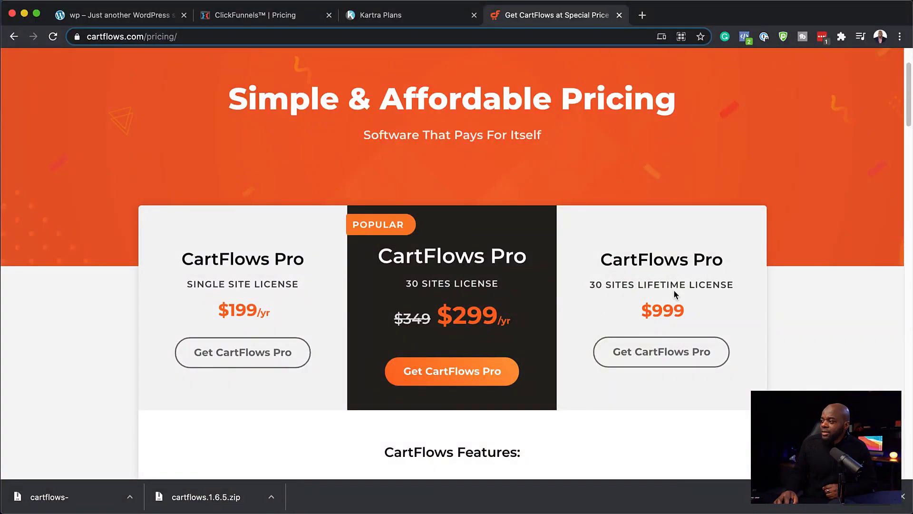
pyautogui.scroll(-3, 737, 293)
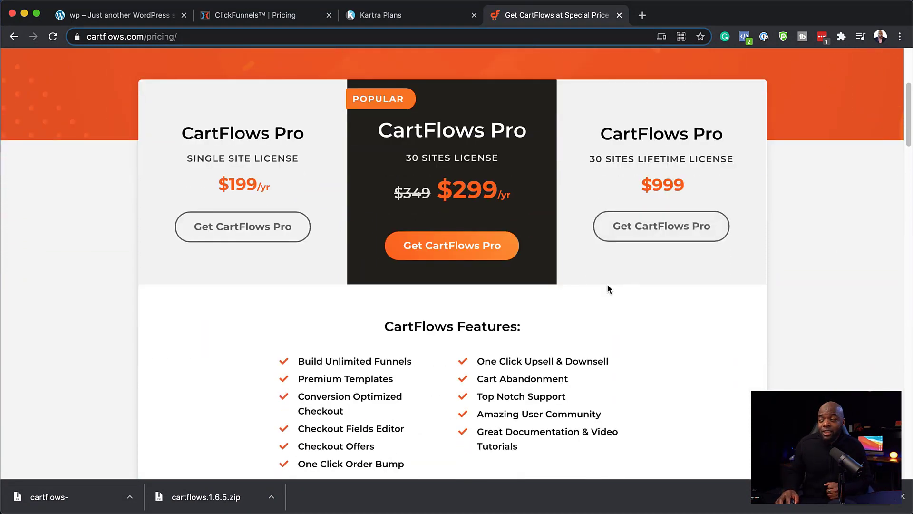
pyautogui.scroll(5, 499, 297)
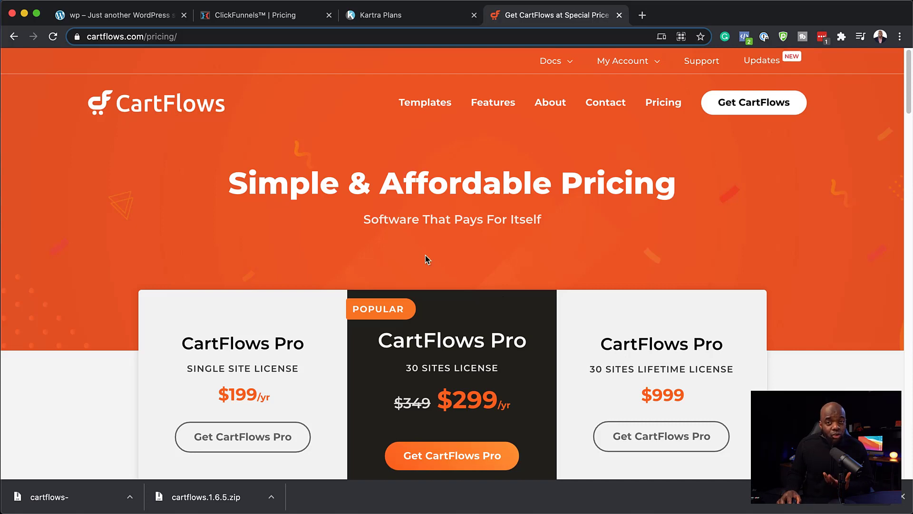
# - Switch to the WordPress site's admin and find, install and activate the WooCommerce plugin
pyautogui.click(78, 17)
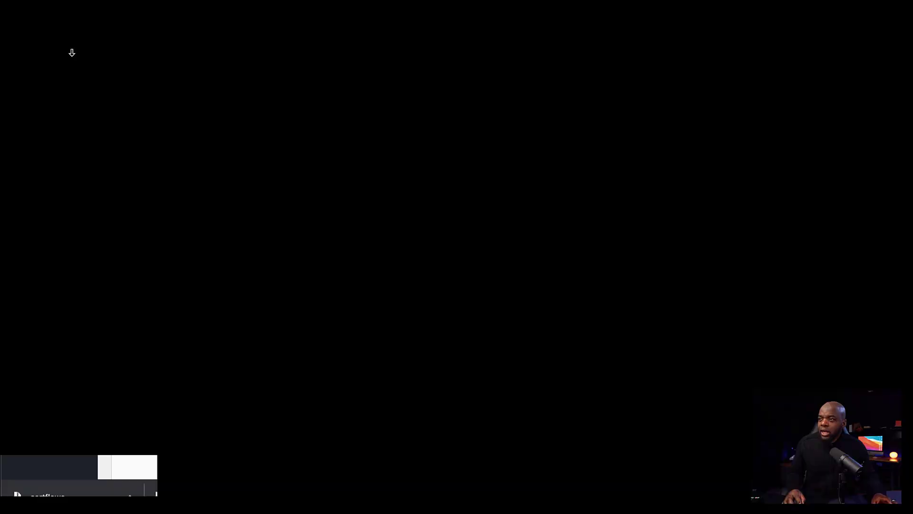
pyautogui.moveTo(82, 287)
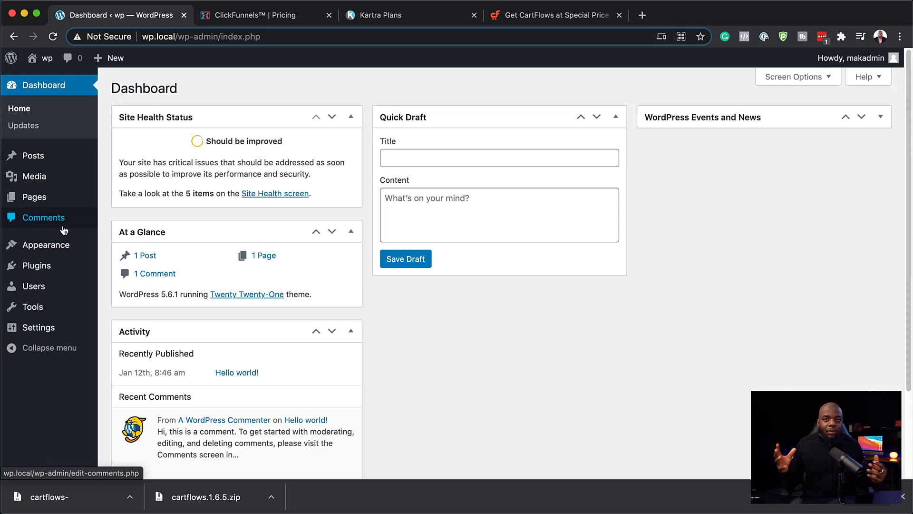
pyautogui.moveTo(63, 275)
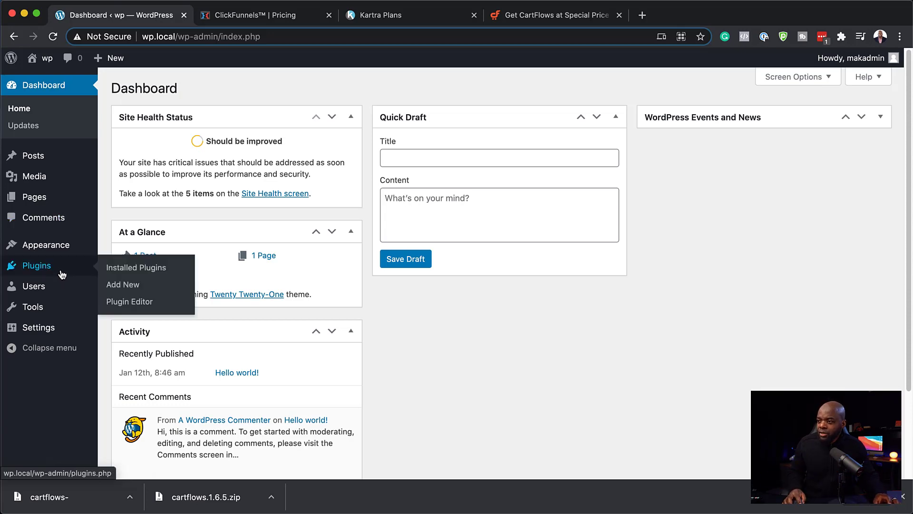
pyautogui.click(117, 285)
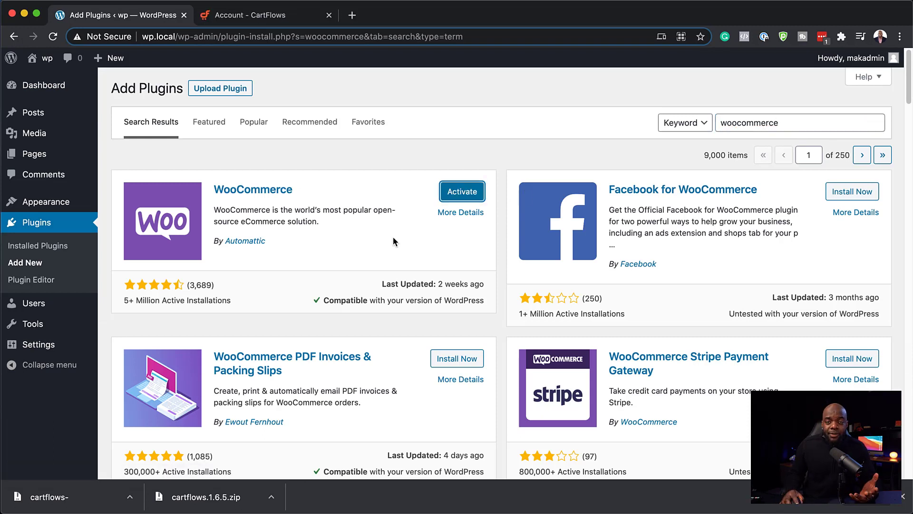
pyautogui.click(460, 195)
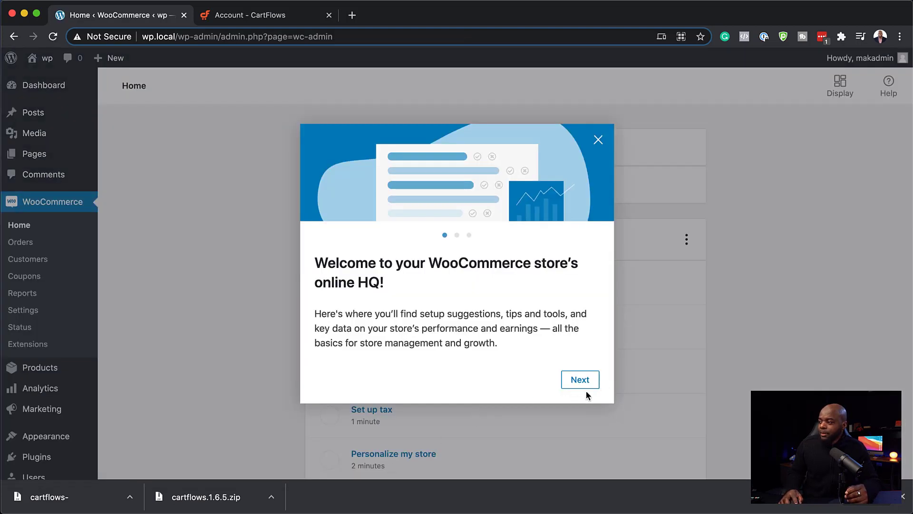
# - Dismiss the WooCommerce welcome message and save the store's payment methods with PayPal Standard enabled
pyautogui.click(172, 279)
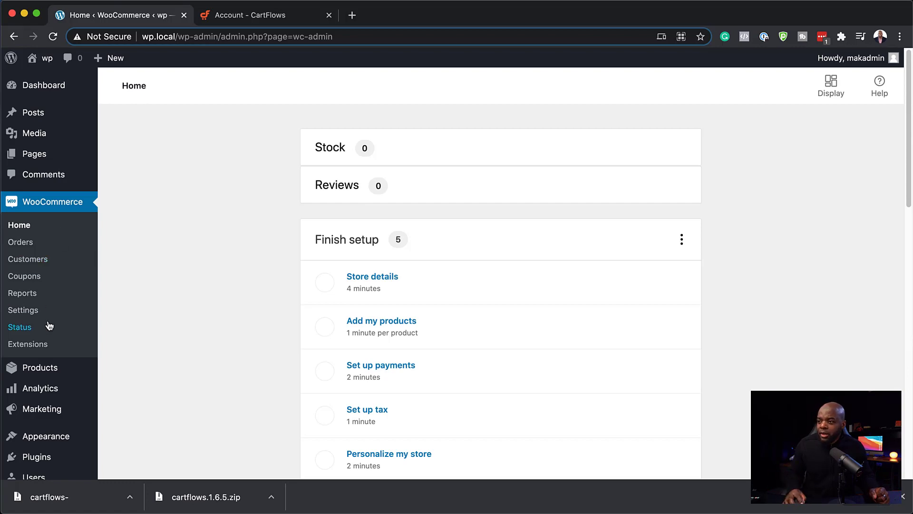
pyautogui.click(33, 311)
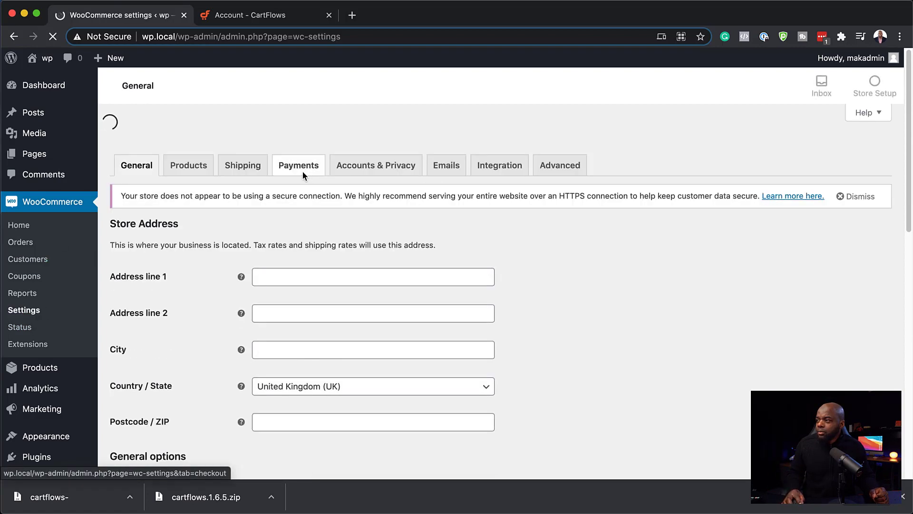
pyautogui.click(301, 145)
pyautogui.scroll(-1, 376, 373)
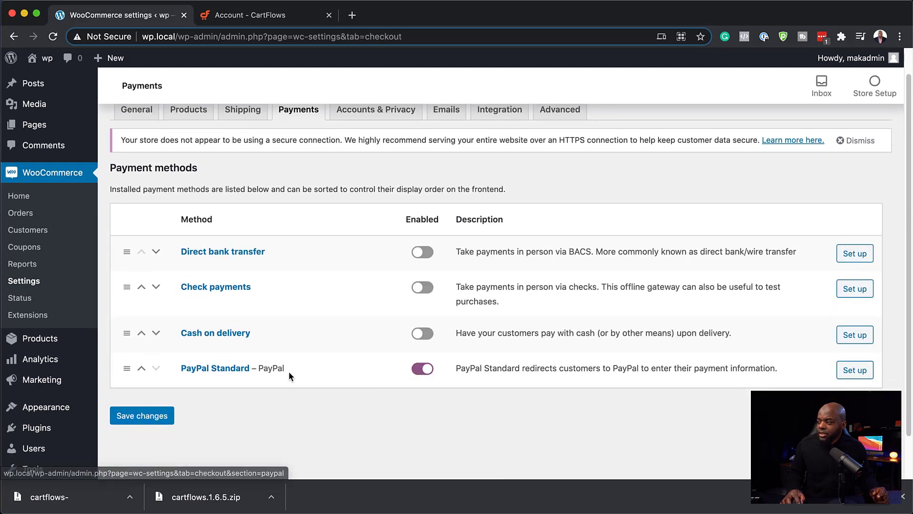
pyautogui.moveTo(84, 413)
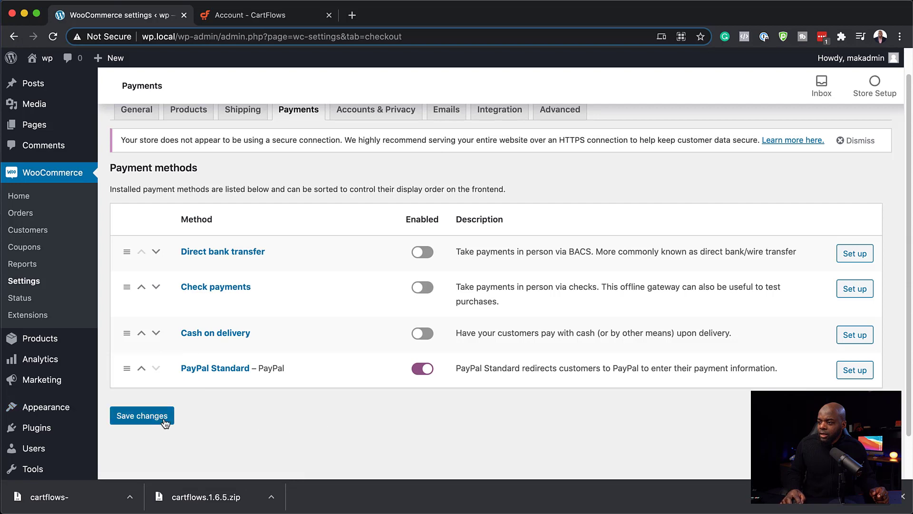
pyautogui.click(158, 420)
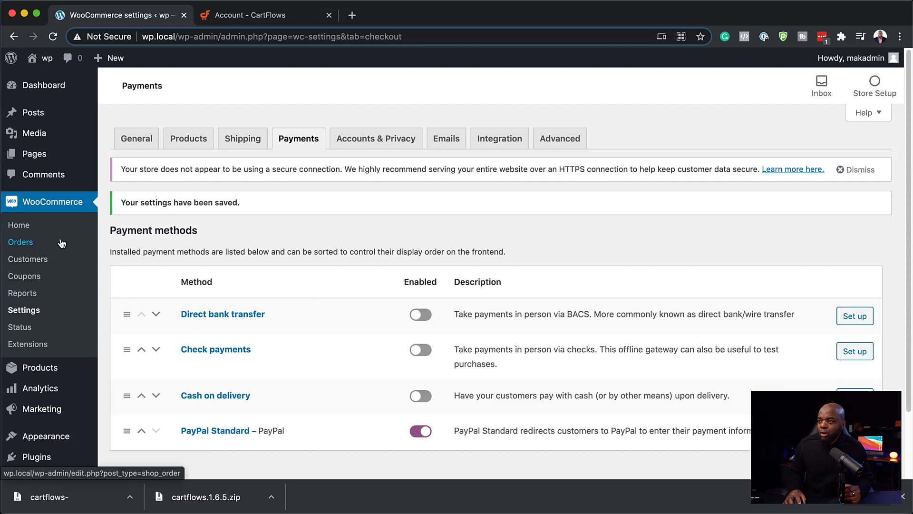
# - Upload the downloaded cartflows.1.6.5.zip as a new plugin, install it and activate it
pyautogui.scroll(-3, 67, 409)
pyautogui.moveTo(52, 397)
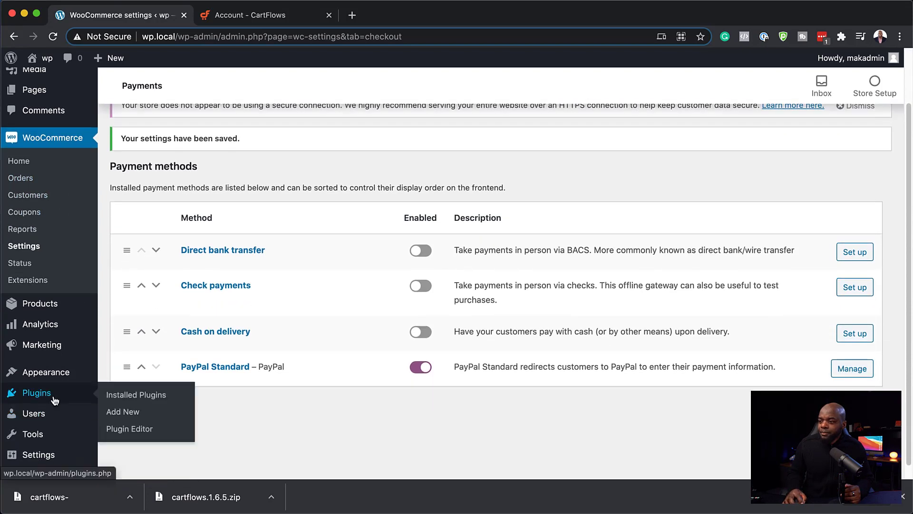
pyautogui.click(139, 412)
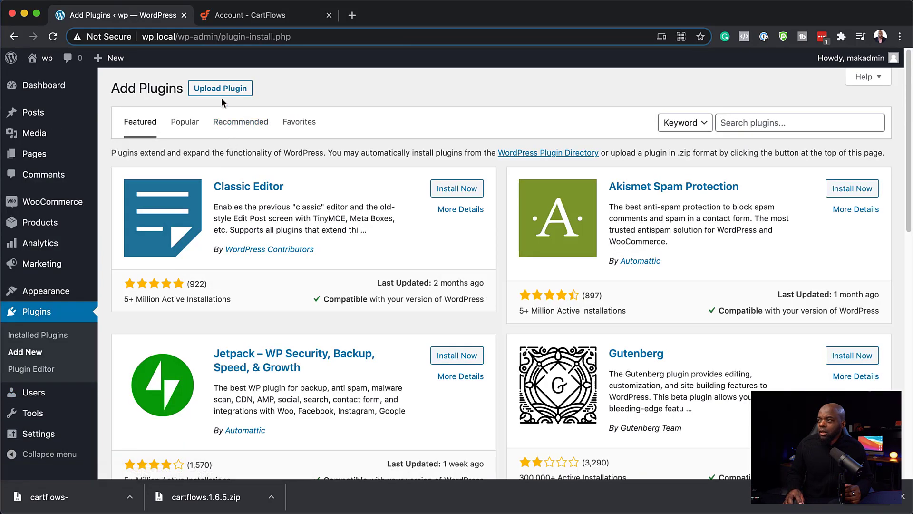
pyautogui.click(222, 91)
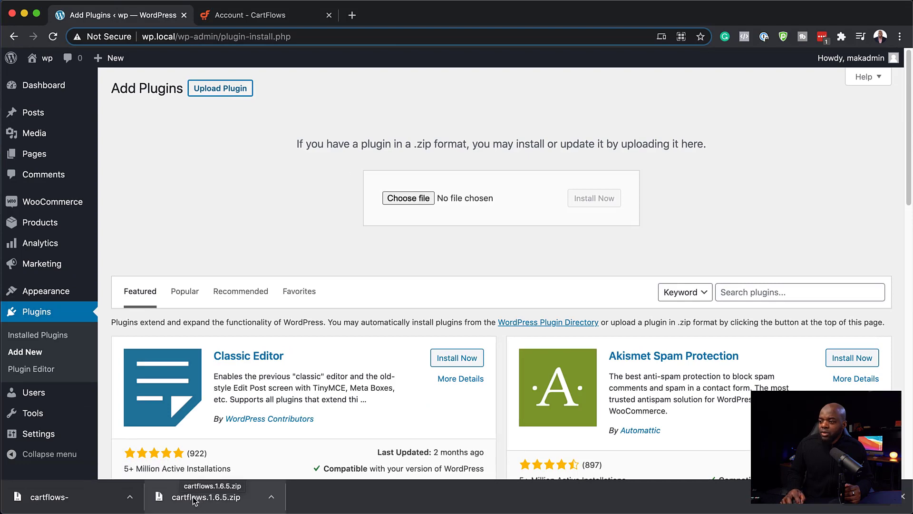
pyautogui.moveTo(194, 500); pyautogui.dragTo(407, 228)
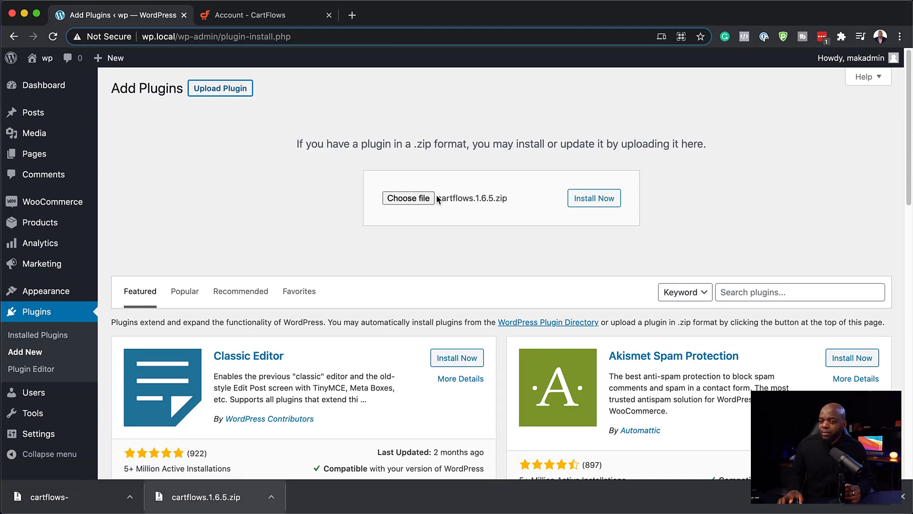
pyautogui.click(577, 198)
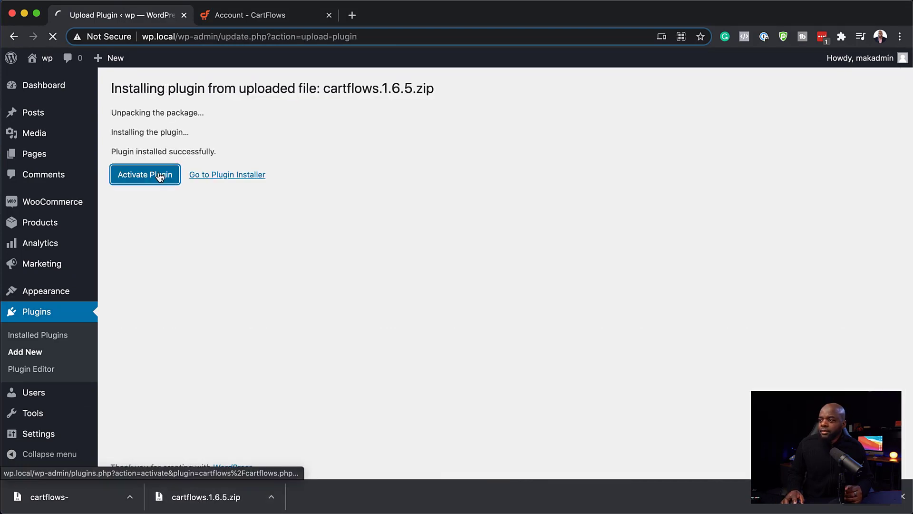
pyautogui.click(160, 175)
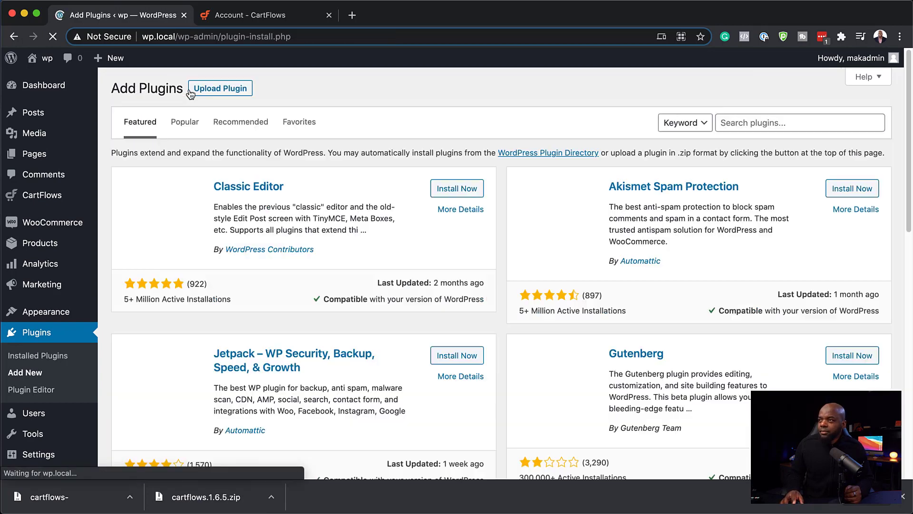
# - Upload cartflows-pro-1.6.2-mfxglo.zip as another new plugin, install it and activate it
pyautogui.click(209, 89)
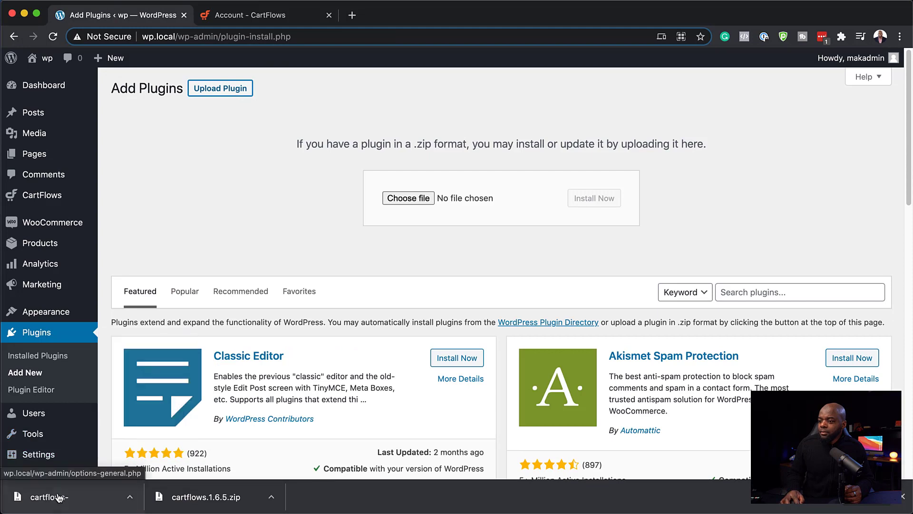
pyautogui.moveTo(58, 497); pyautogui.dragTo(440, 259)
pyautogui.moveTo(490, 199); pyautogui.dragTo(492, 199)
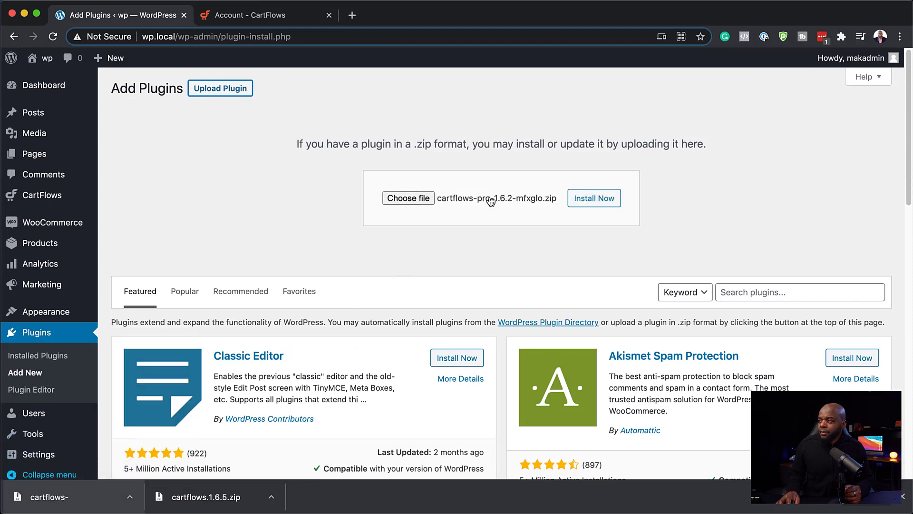
pyautogui.click(589, 199)
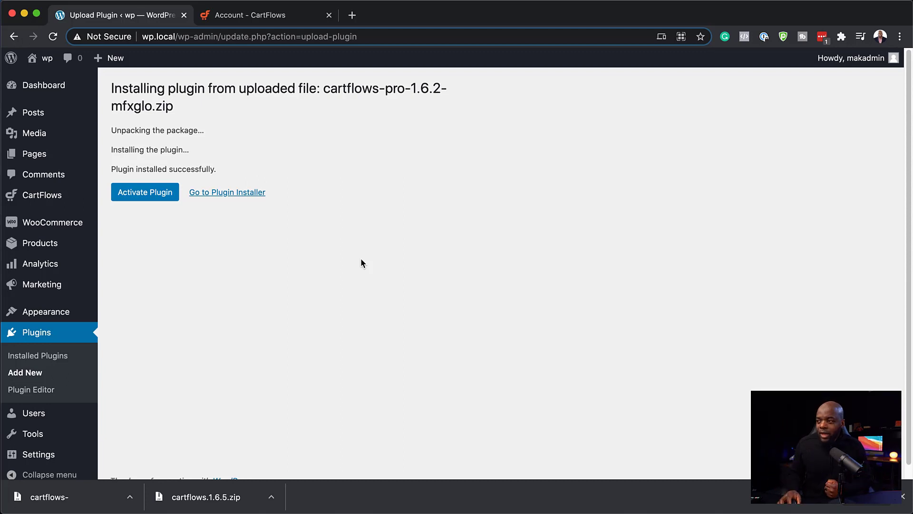
pyautogui.click(154, 197)
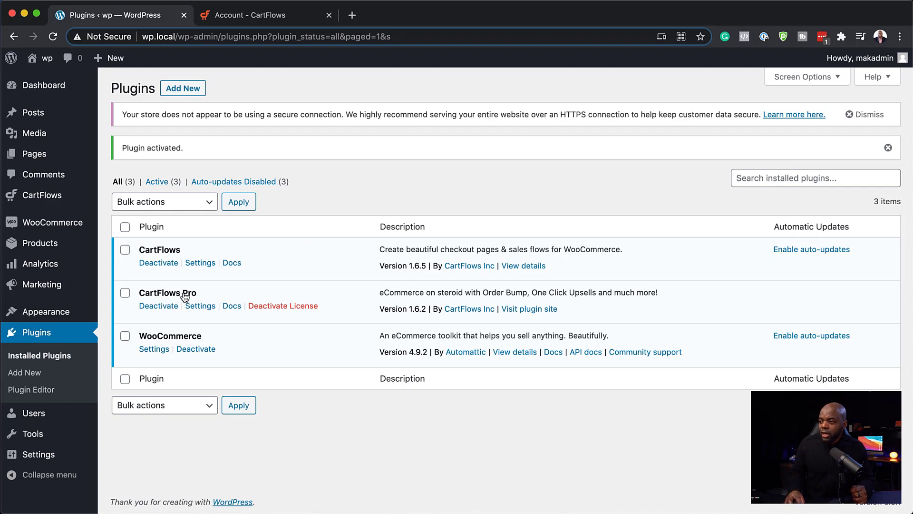
# - Check the CartFlows Pro plugin entry and look up the master API key in the CartFlows account
pyautogui.click(214, 307)
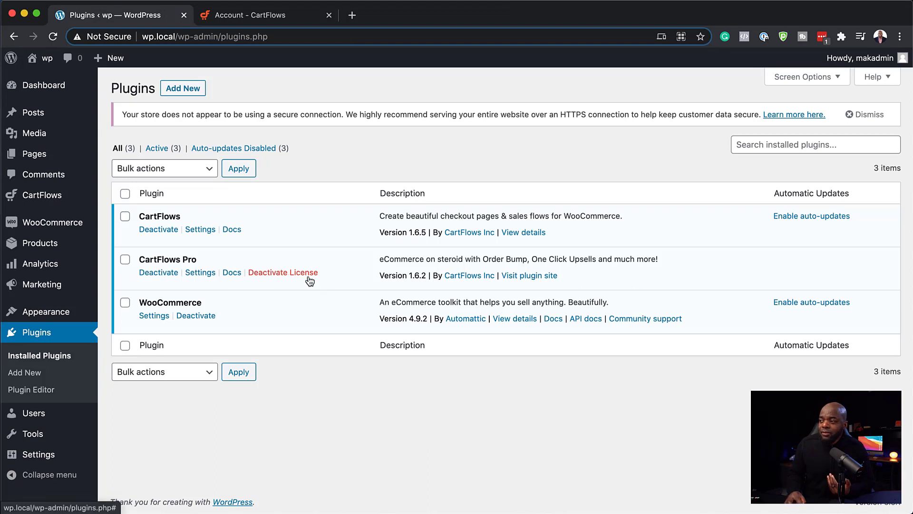
pyautogui.click(281, 20)
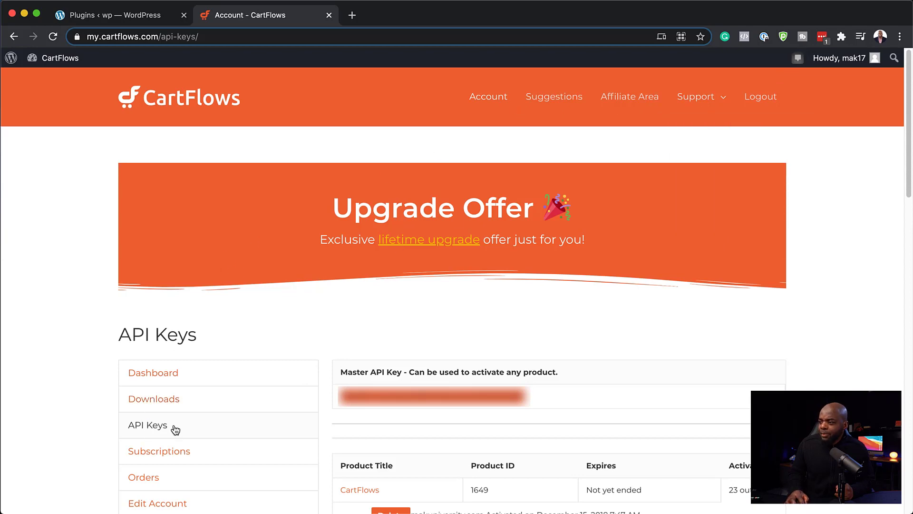
# - Return to the WordPress admin and look through the CartFlows home page, Flows list and General Settings
pyautogui.click(108, 15)
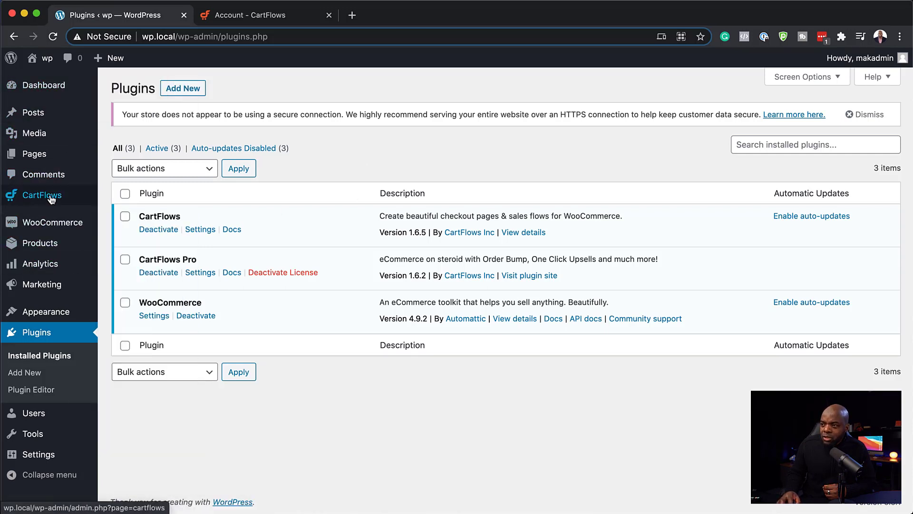
pyautogui.moveTo(44, 199)
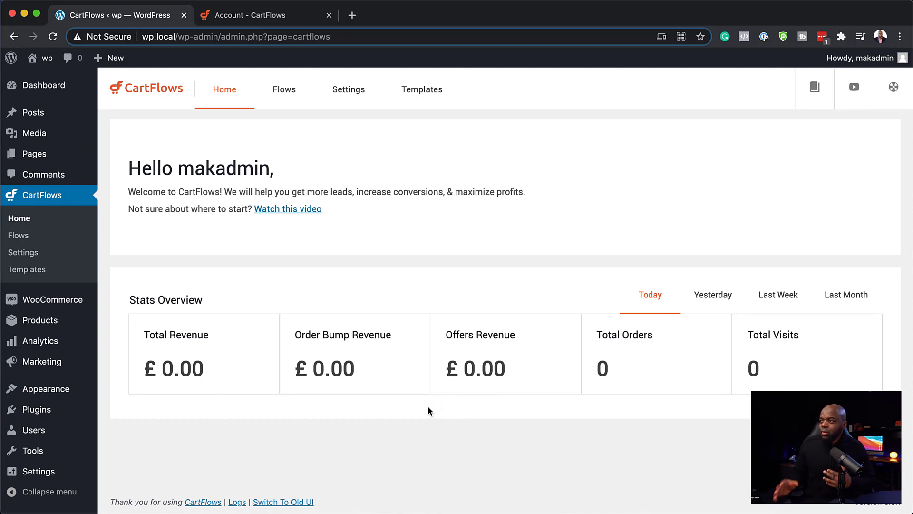
pyautogui.click(291, 89)
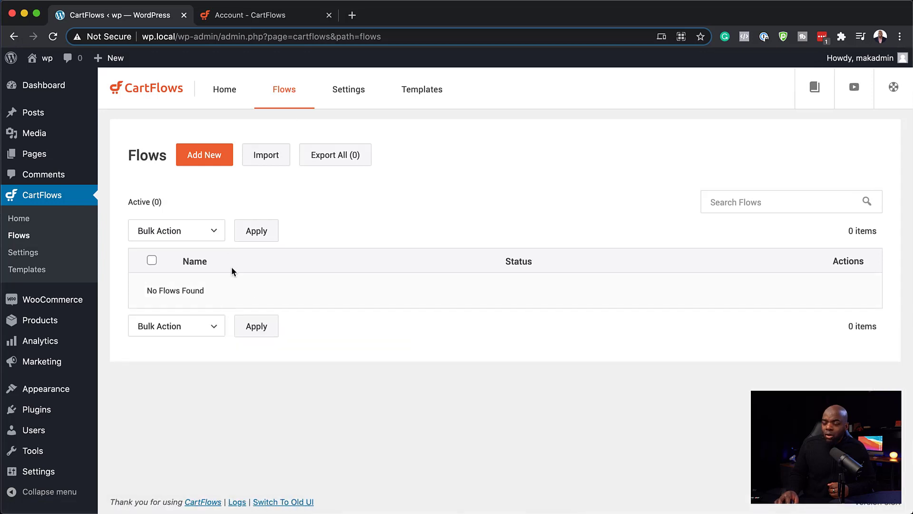
pyautogui.click(362, 94)
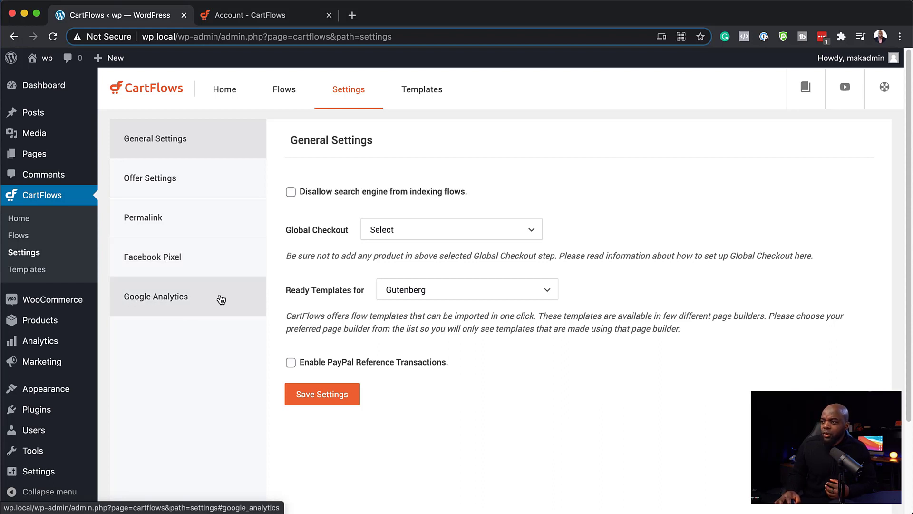
# - Start a new WooCommerce product and name it "Free Mini Course"
pyautogui.click(437, 91)
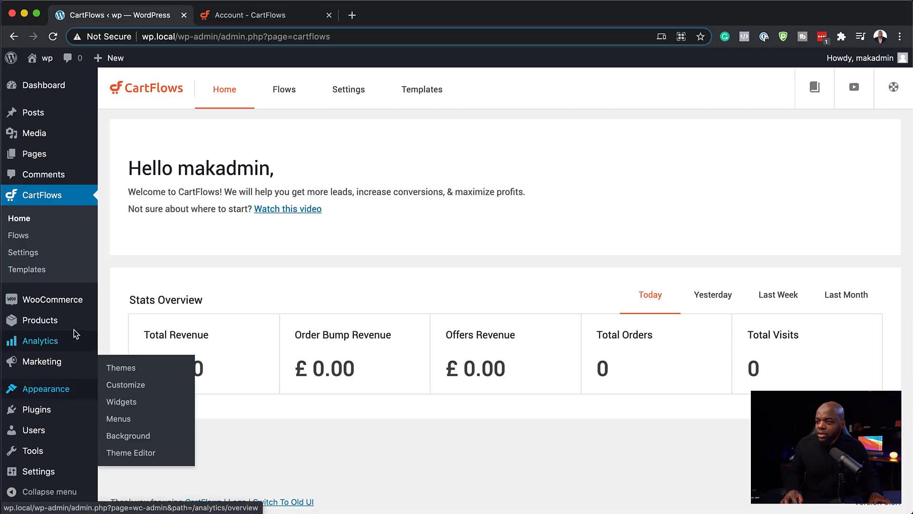
pyautogui.moveTo(78, 300)
pyautogui.moveTo(76, 320)
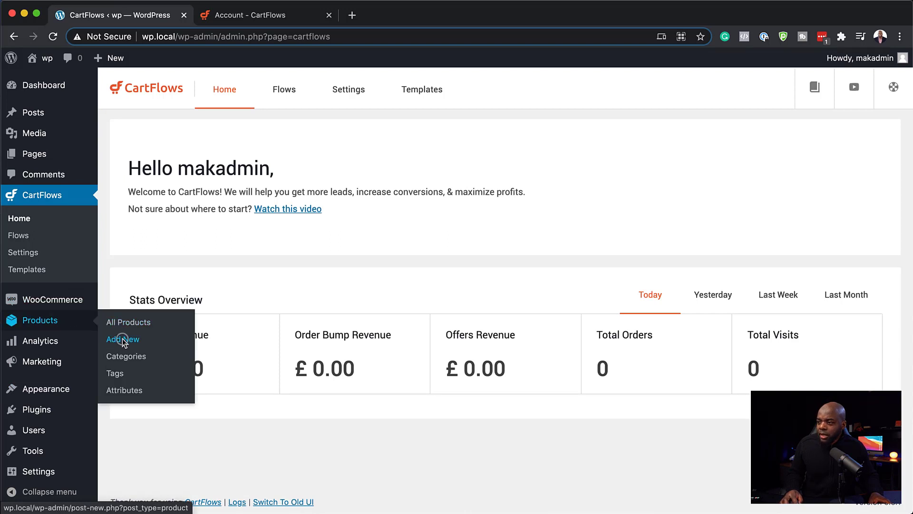
pyautogui.click(121, 339)
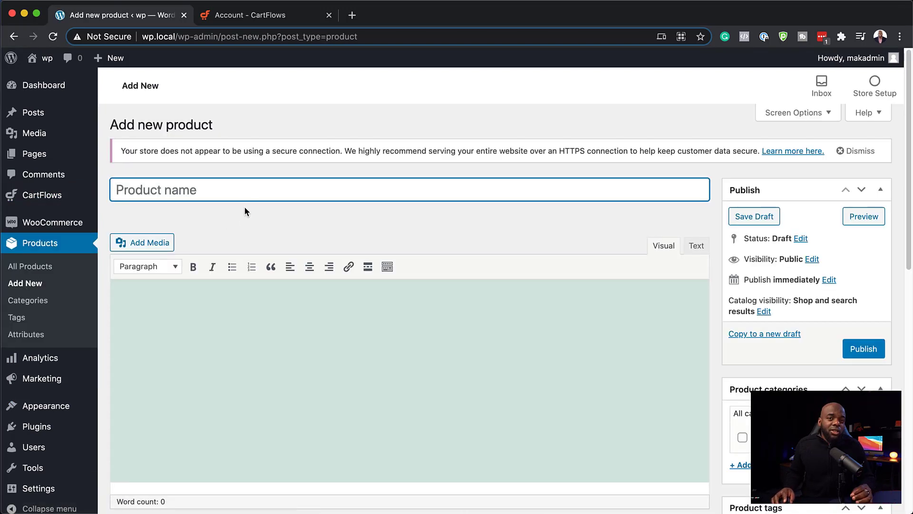
pyautogui.write('F')
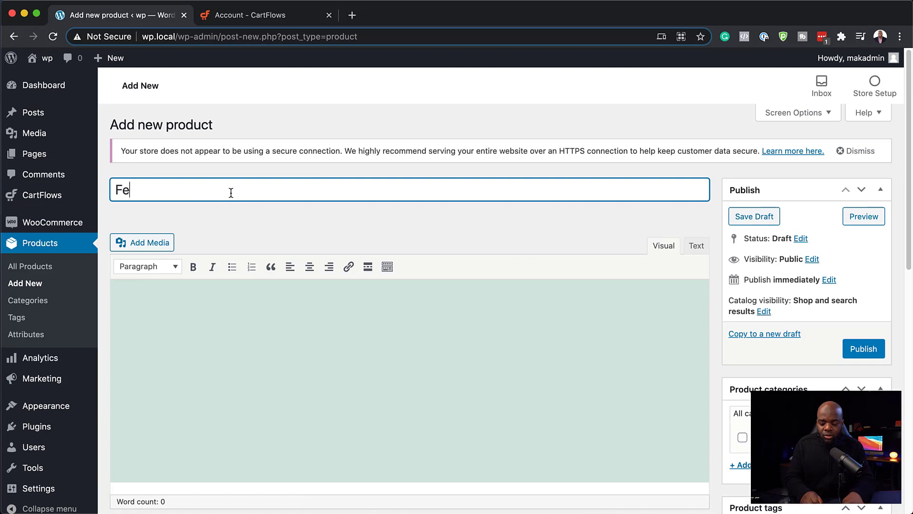
pyautogui.write('r')
pyautogui.write('ee Mini Course')
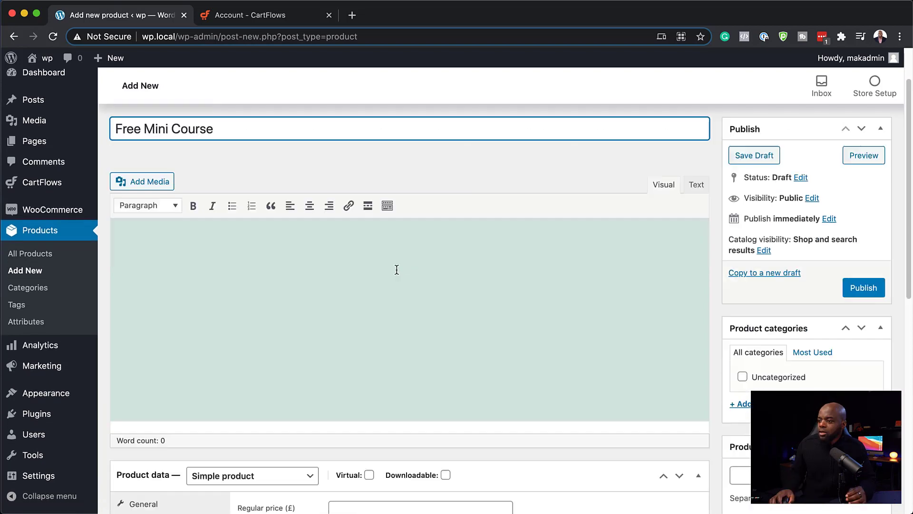
# - Set the product's regular price to 0, mark it as virtual and publish it
pyautogui.scroll(-10, 396, 267)
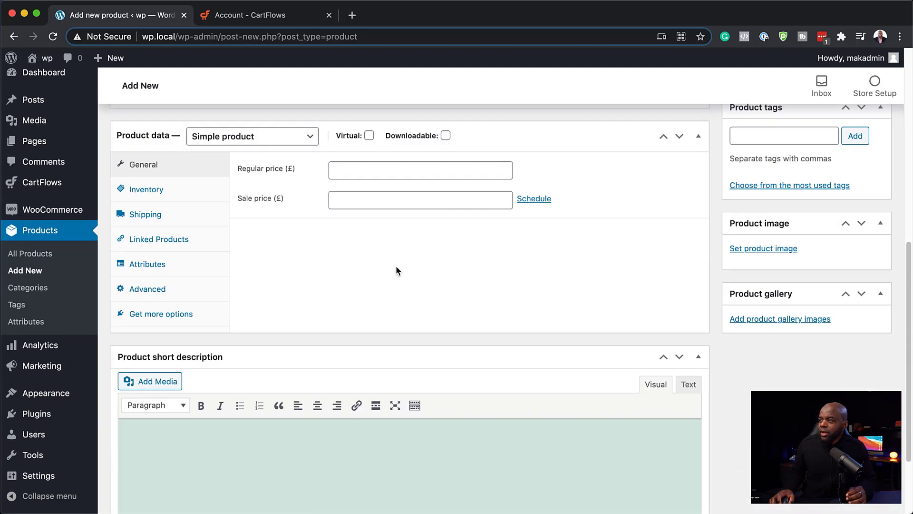
pyautogui.click(358, 171)
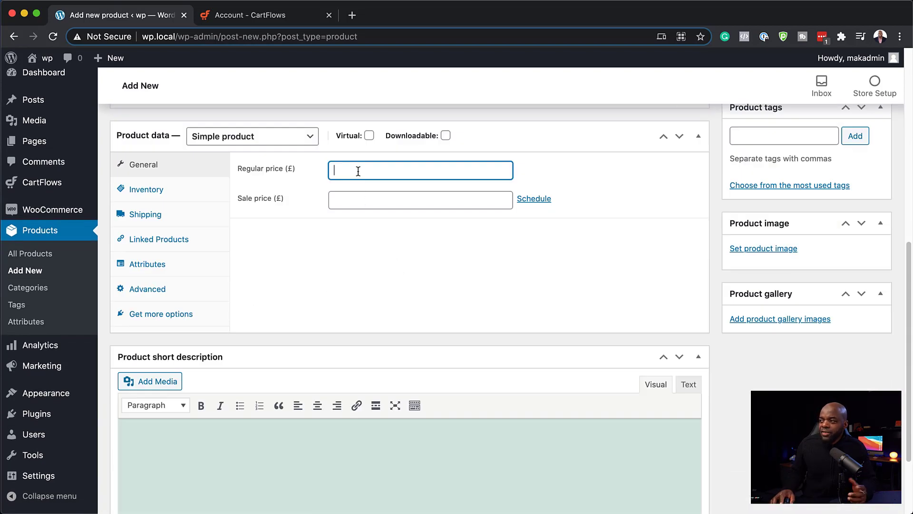
pyautogui.write('0')
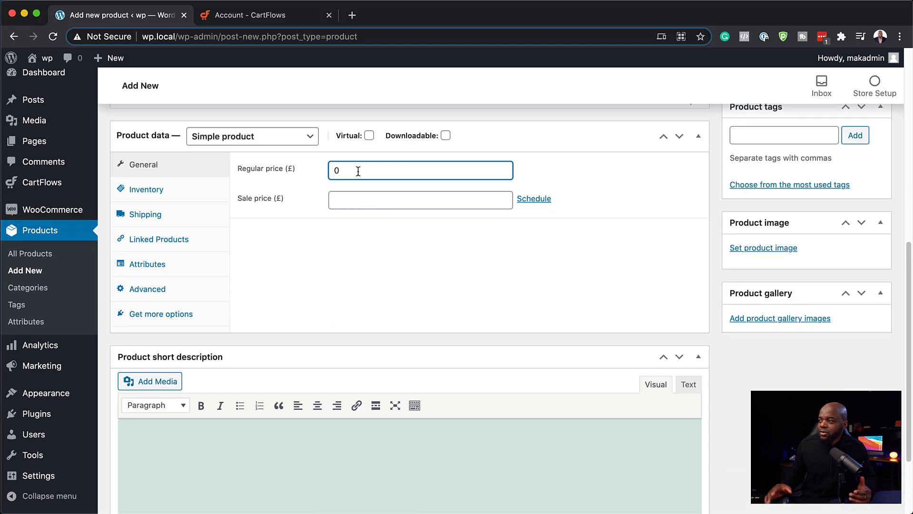
pyautogui.click(370, 136)
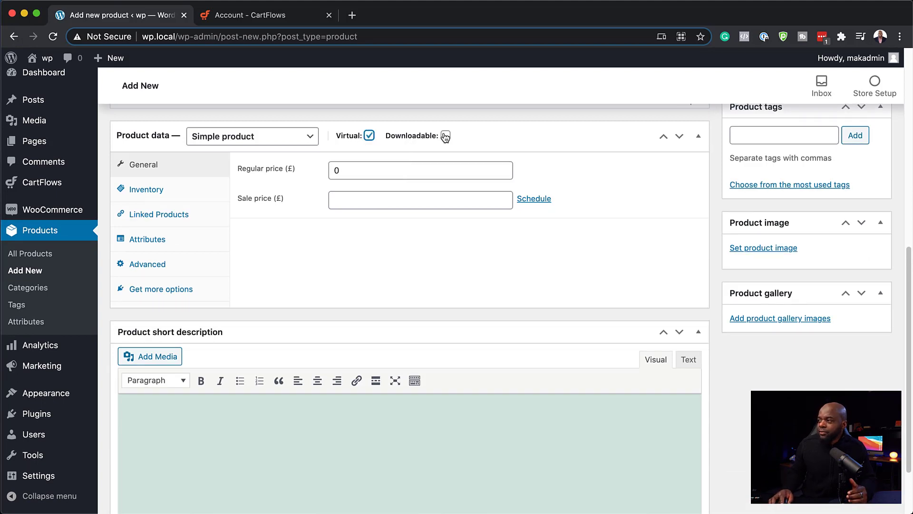
pyautogui.scroll(10, 416, 275)
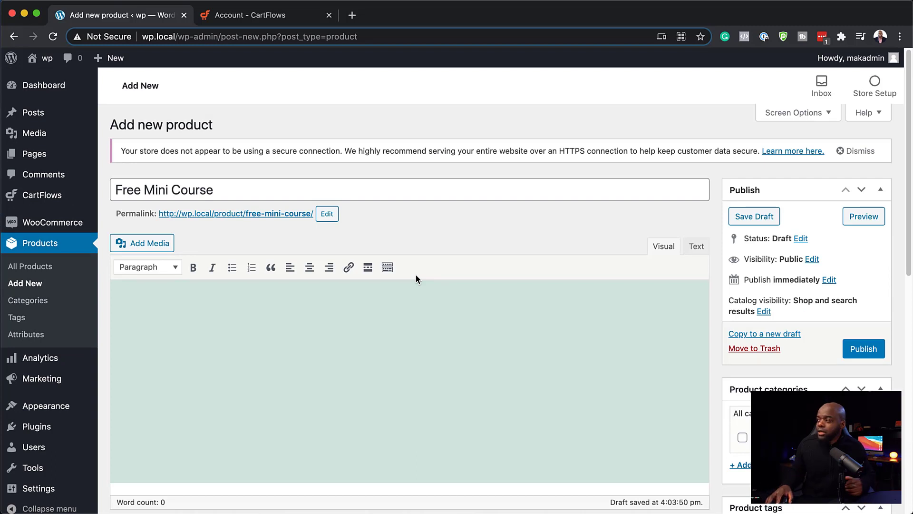
pyautogui.click(867, 357)
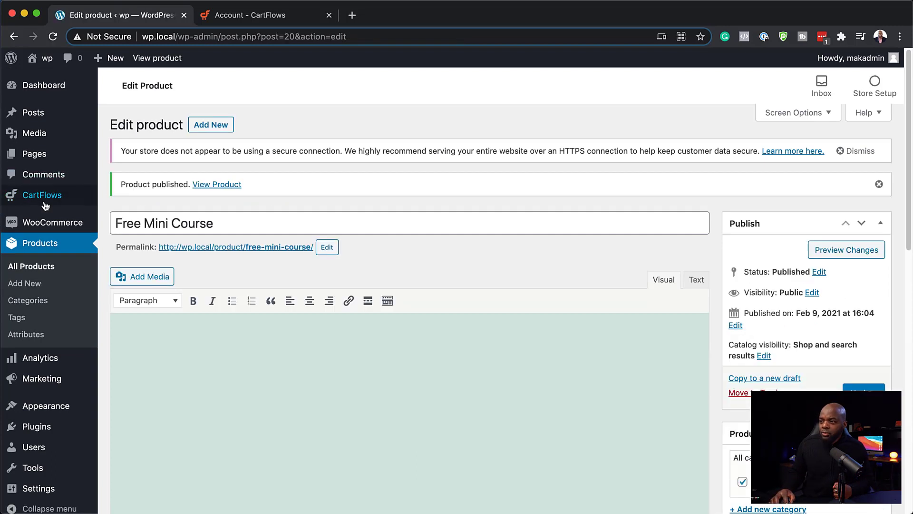
# - Create a new CartFlows flow from scratch named "Free Mini Course"
pyautogui.moveTo(45, 202)
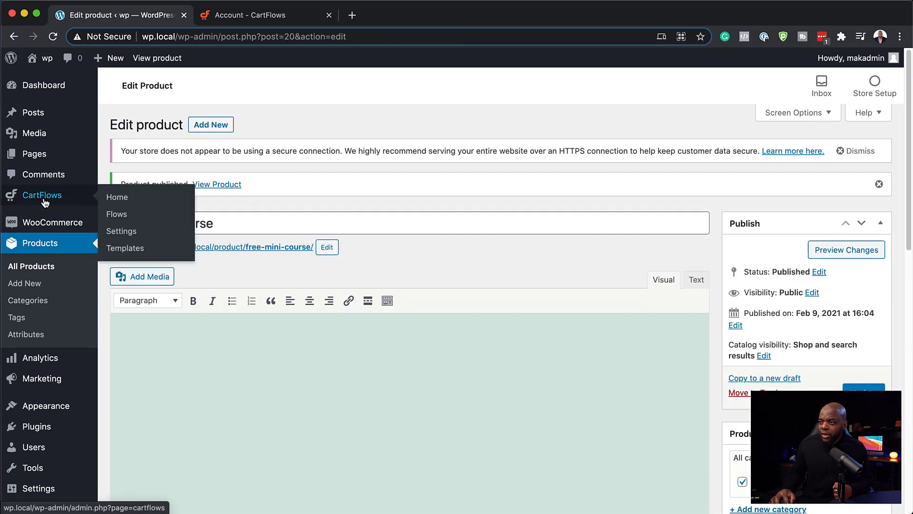
pyautogui.click(121, 217)
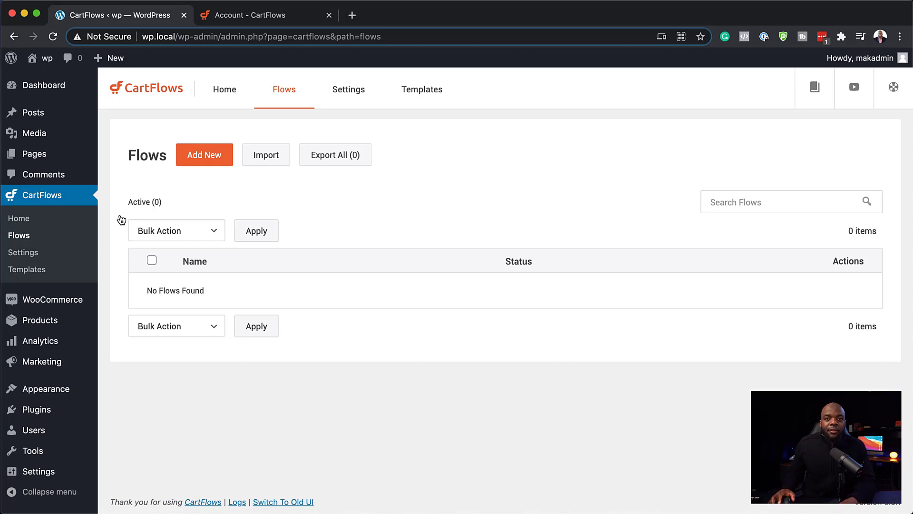
pyautogui.click(215, 162)
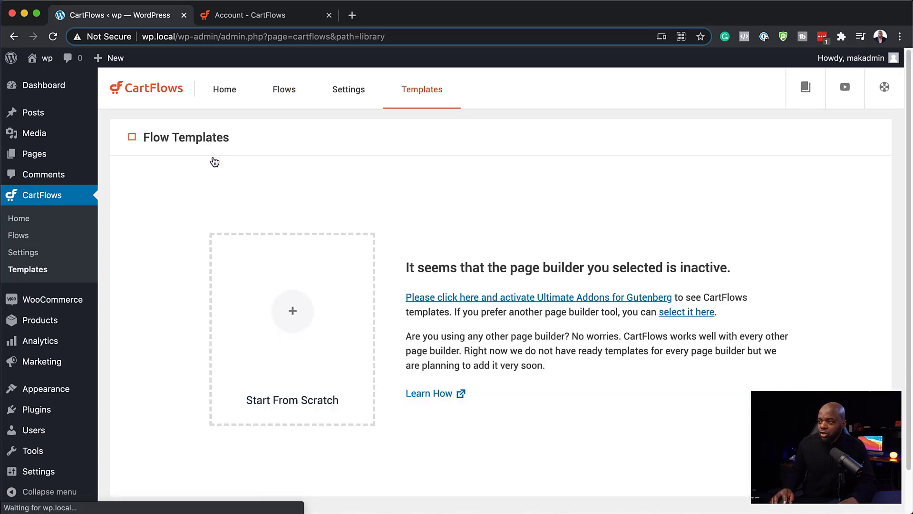
pyautogui.click(292, 314)
pyautogui.click(401, 249)
pyautogui.write('Free Mini Course')
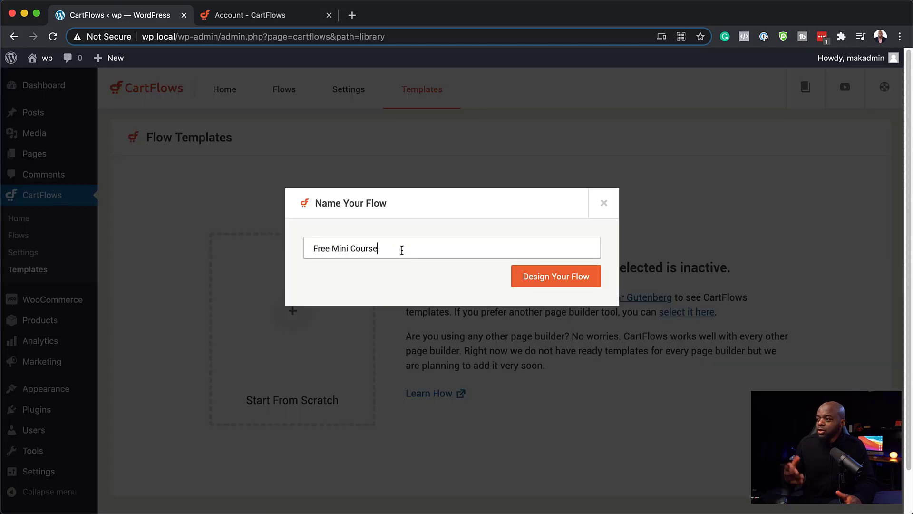
pyautogui.click(554, 280)
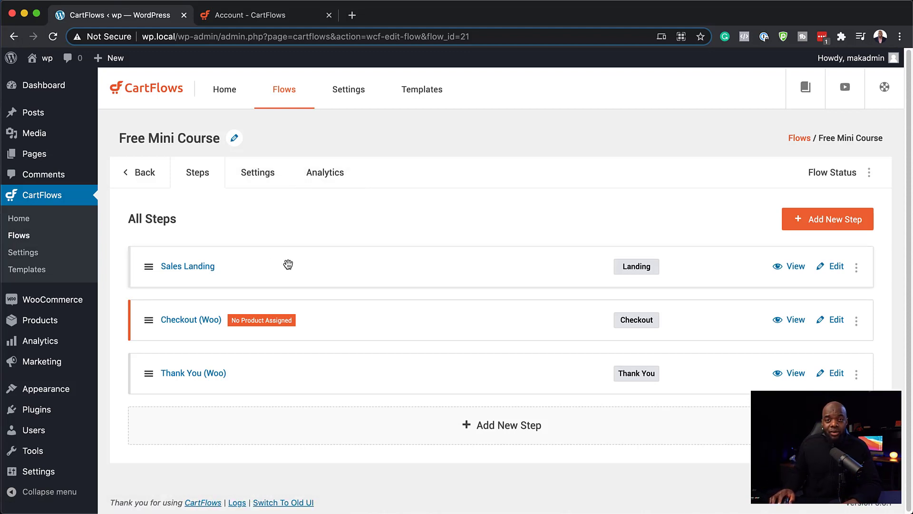
# - Open the flow's Sales Landing step in the WordPress editor and add the heading "FREE MINI COURSE"
pyautogui.click(839, 271)
pyautogui.click(190, 263)
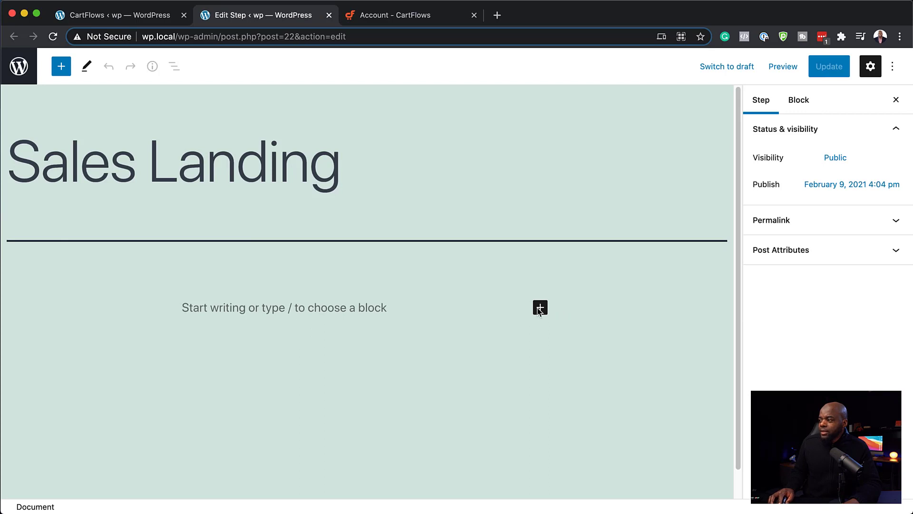
pyautogui.click(540, 308)
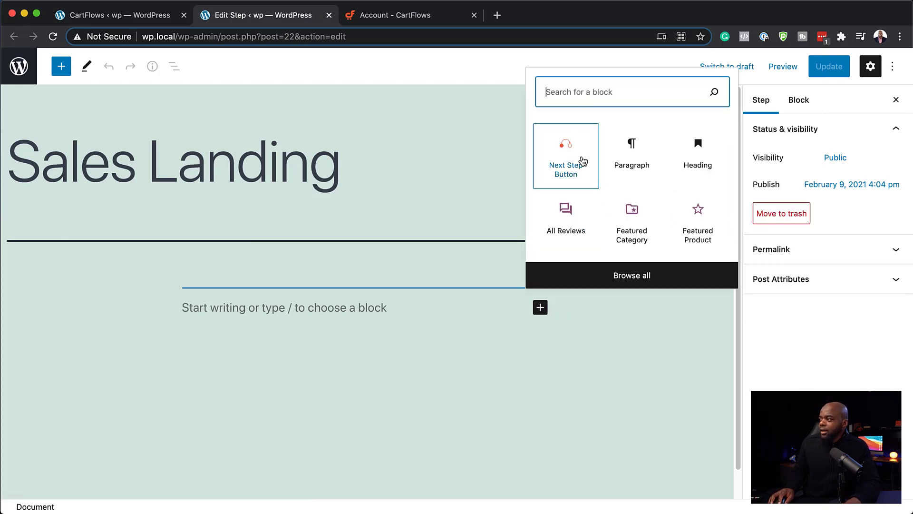
pyautogui.click(699, 150)
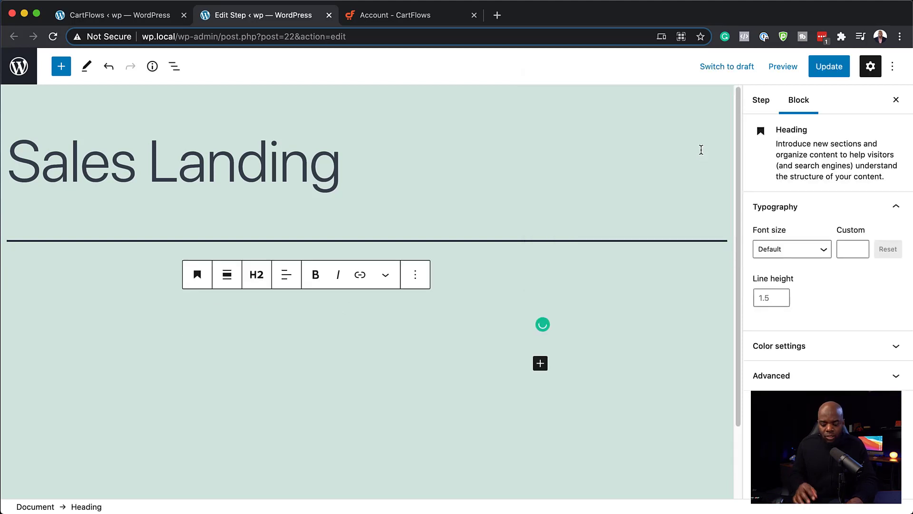
pyautogui.write('FREE')
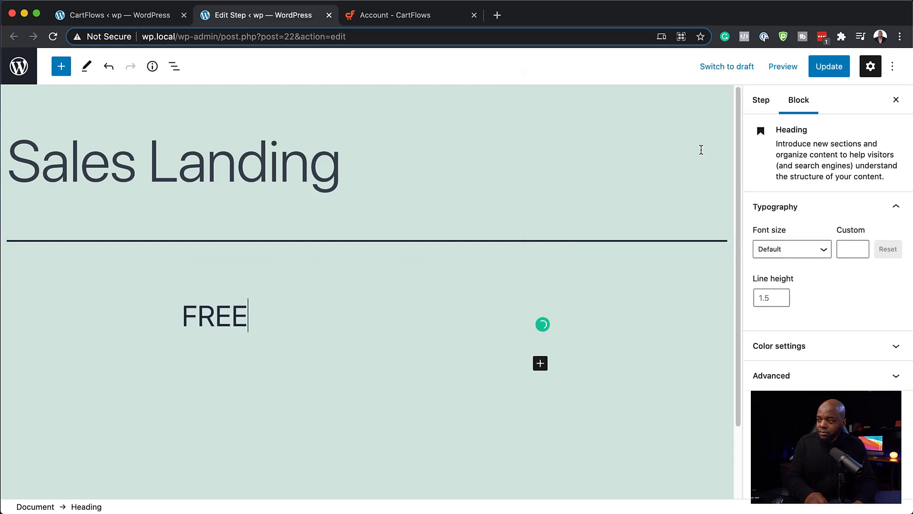
pyautogui.write('MINI COURSE')
pyautogui.press('Return')
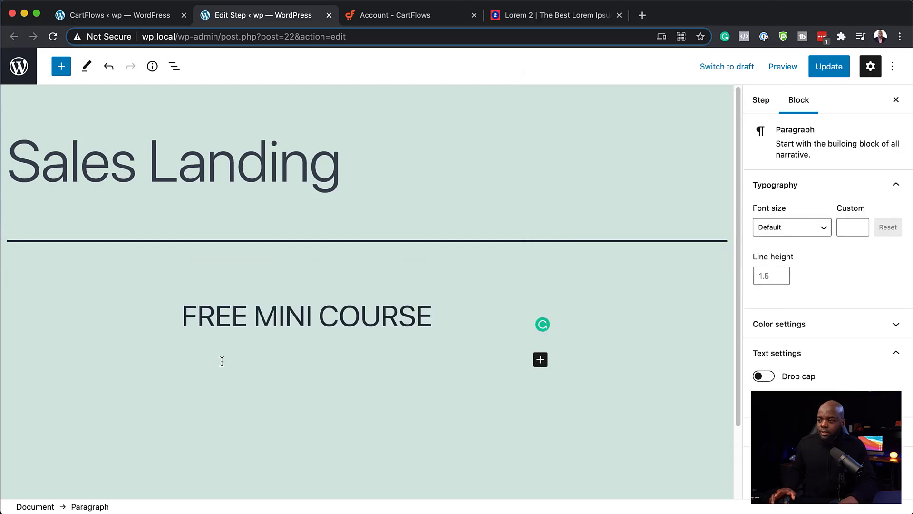
# - Add a lorem ipsum paragraph under the heading, followed by a Next Step Button reading "Signup here... It's FREE"
pyautogui.write('Lorem ipsum dolor sit amet, consectetuer adipiscing elit. Donec odio. Quisque volutpat mattis eros. Nullam malesuada erat ut turpis. Suspendisse urna nibh, viverra non, semper suscipit, posuere a, pede.')
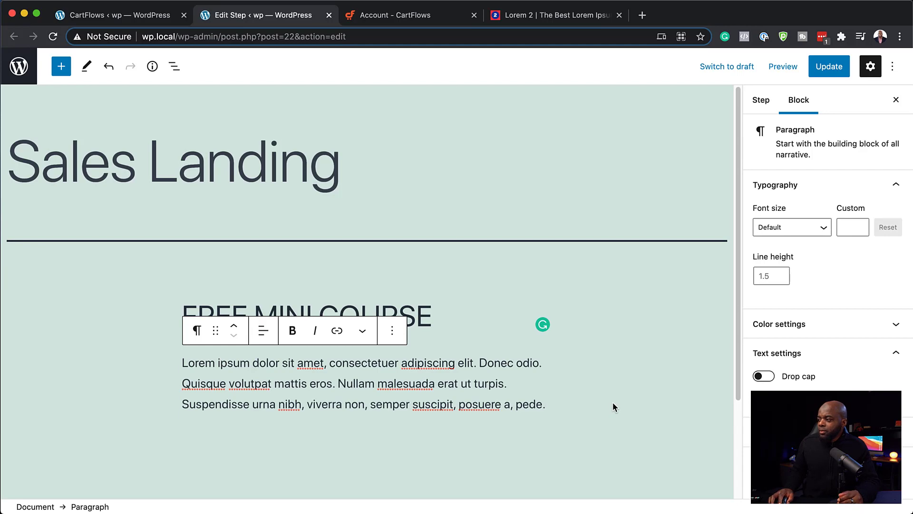
pyautogui.click(570, 412)
pyautogui.scroll(-4, 355, 458)
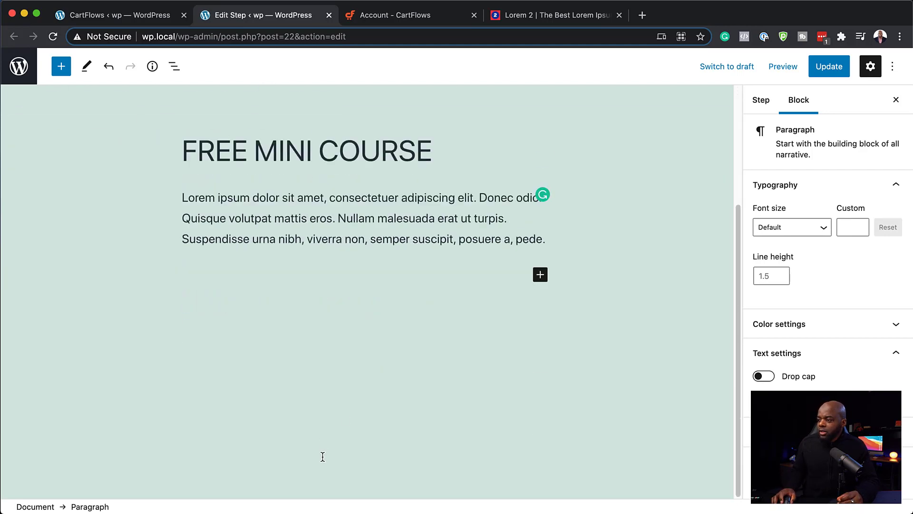
pyautogui.click(541, 276)
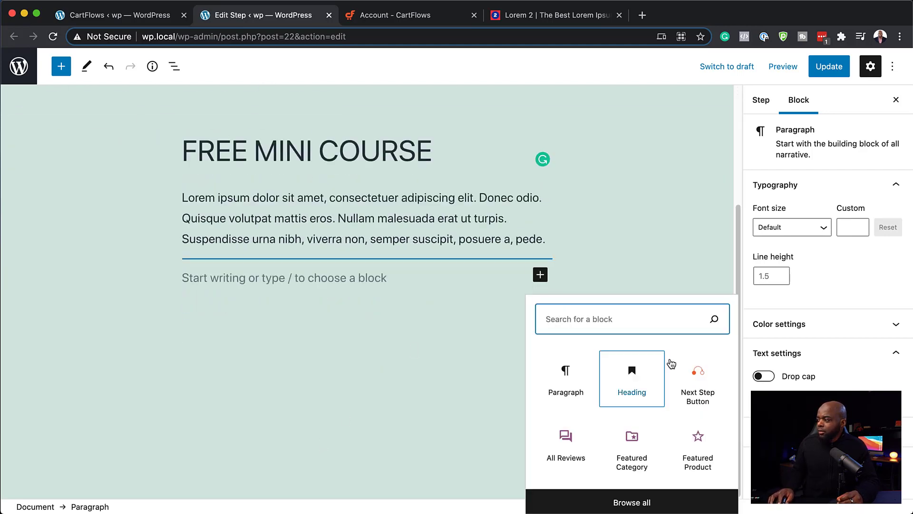
pyautogui.click(701, 374)
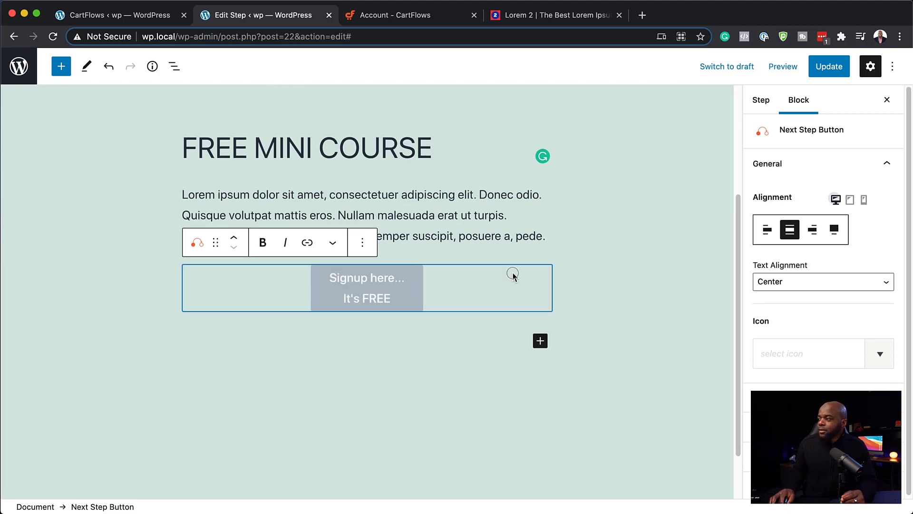
# - Center-align the text of the lorem ipsum paragraph and the "FREE MINI COURSE" heading
pyautogui.click(502, 205)
pyautogui.click(263, 163)
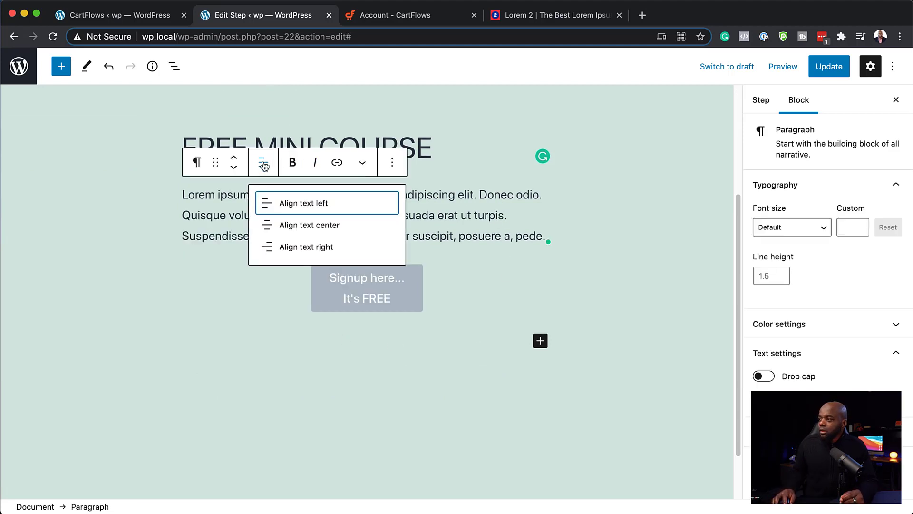
pyautogui.click(312, 224)
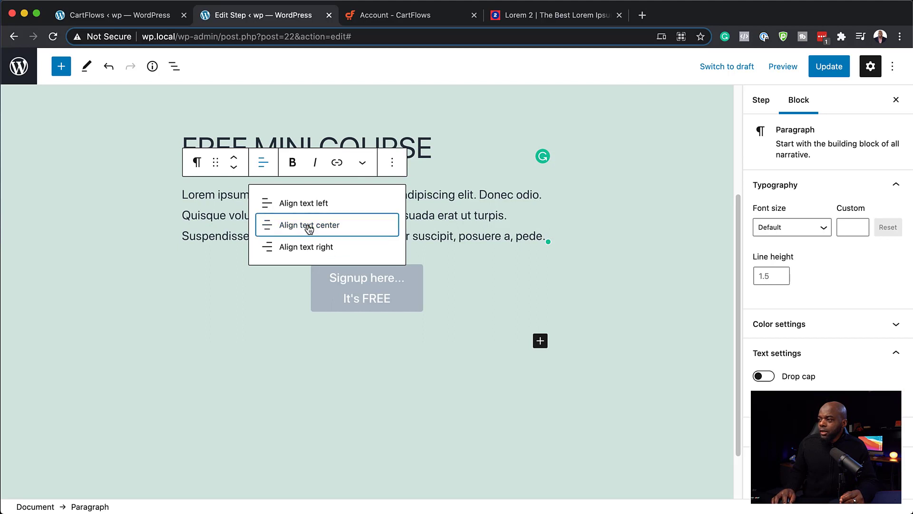
pyautogui.click(427, 148)
pyautogui.click(308, 149)
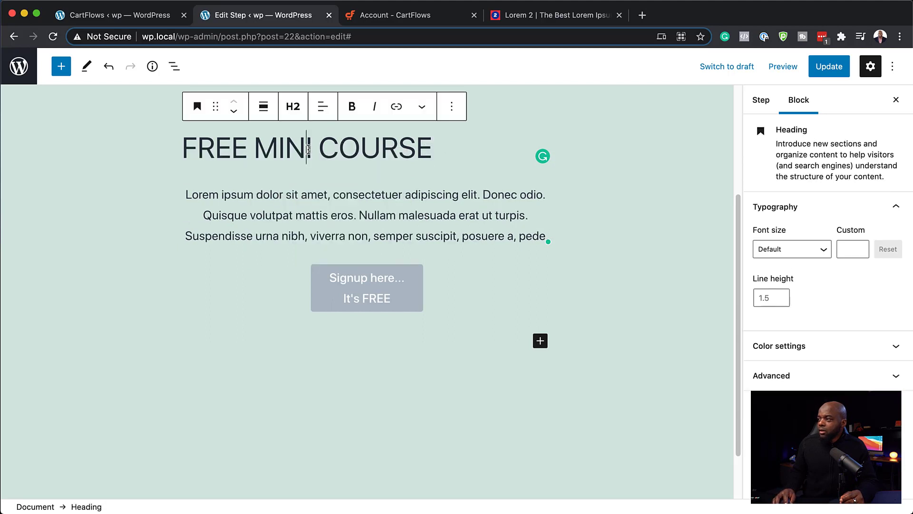
pyautogui.click(323, 107)
pyautogui.click(358, 169)
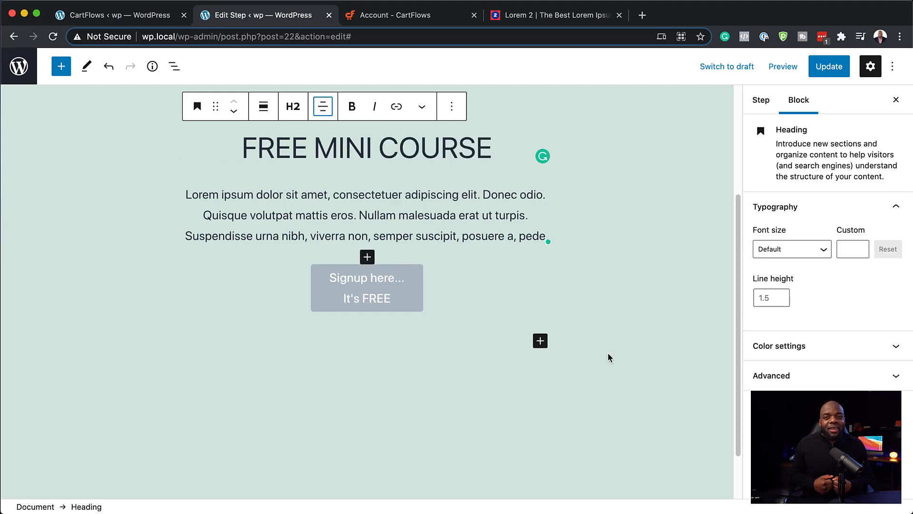
# - Update the Sales Landing step, view the live page and follow its signup button to the checkout step
pyautogui.click(827, 70)
pyautogui.click(117, 480)
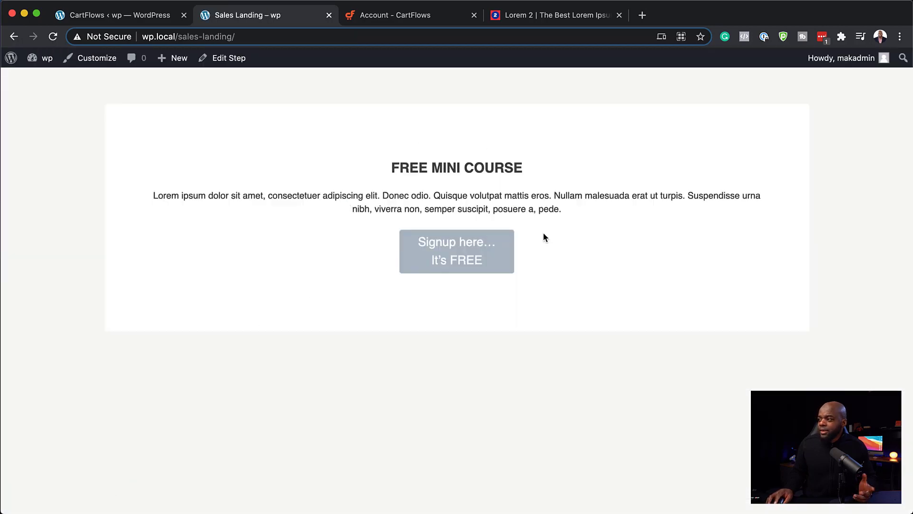
pyautogui.click(470, 250)
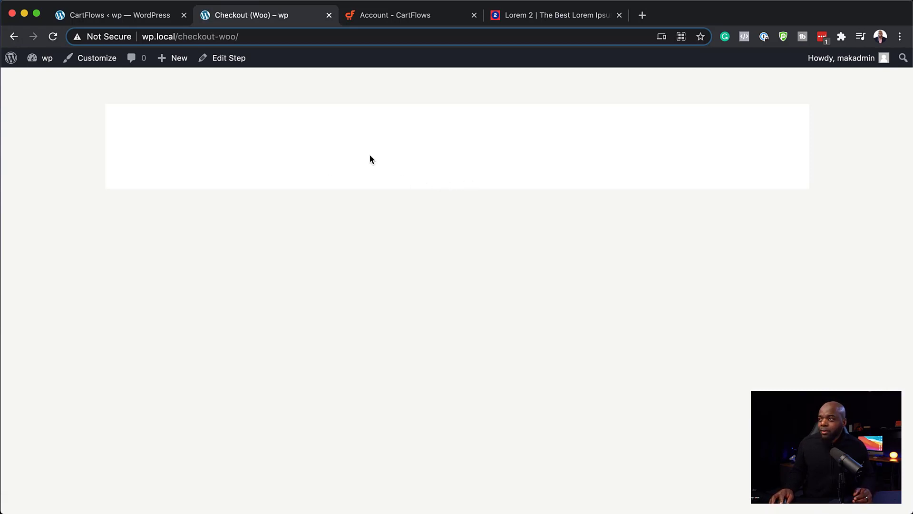
# - Return to the flow, edit the Checkout (Woo) step, enable its design settings and open the Product Options
pyautogui.hotkey('ctrl', 'shift', 'Tab')
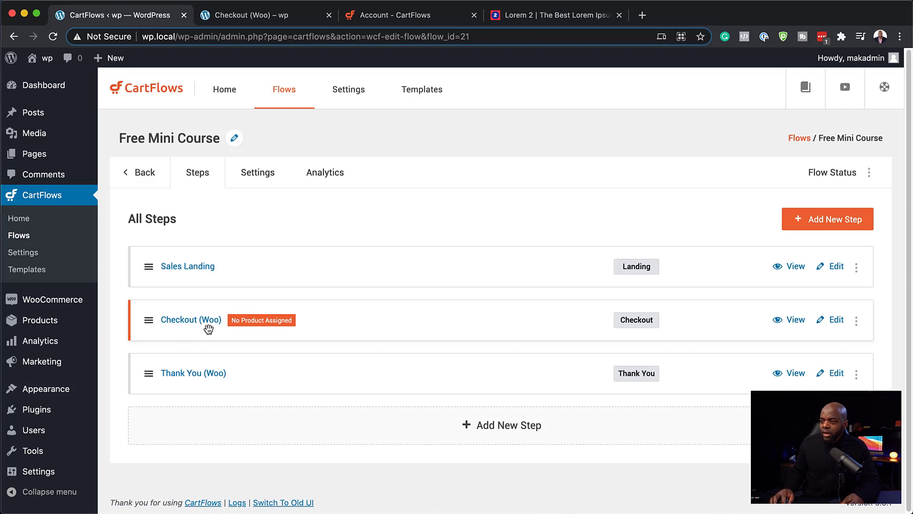
pyautogui.click(836, 323)
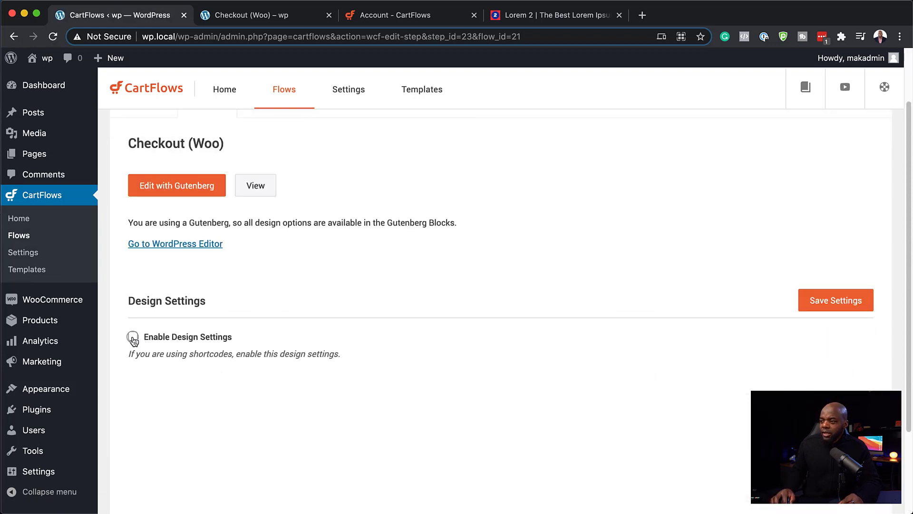
pyautogui.click(133, 338)
pyautogui.scroll(-3, 401, 338)
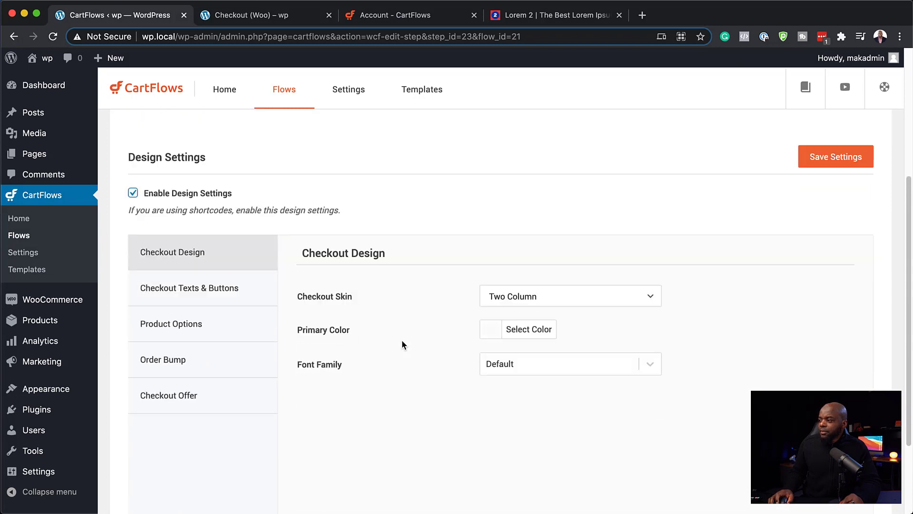
pyautogui.click(194, 327)
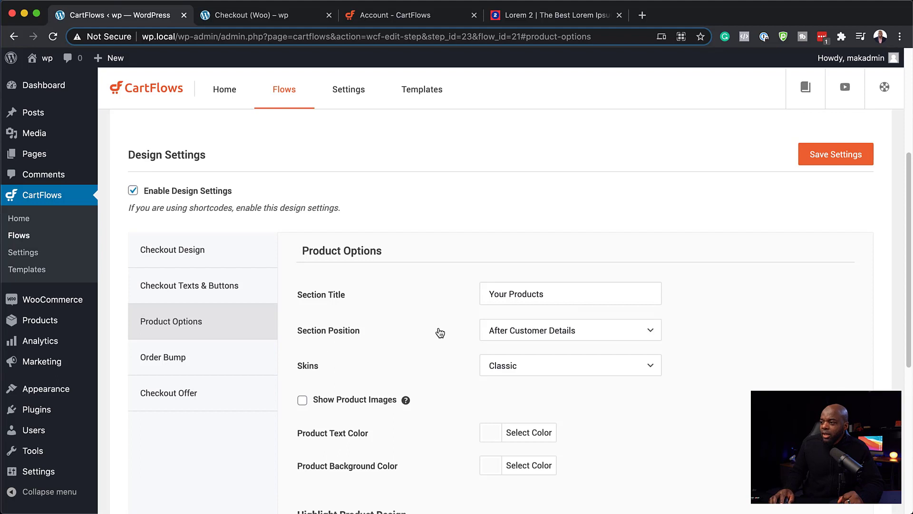
# - Assign the existing Free Mini Course product to the Checkout (Woo) step and save the product settings
pyautogui.scroll(5, 285, 178)
pyautogui.click(278, 178)
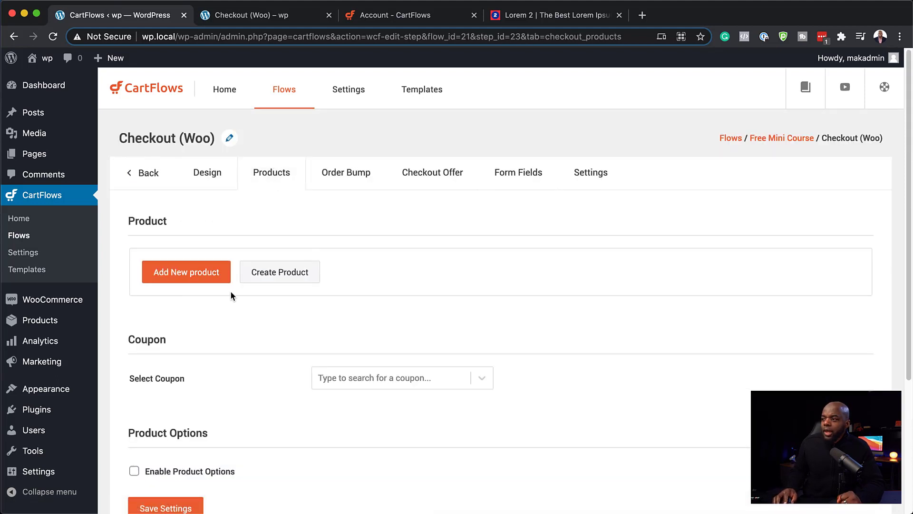
pyautogui.click(176, 279)
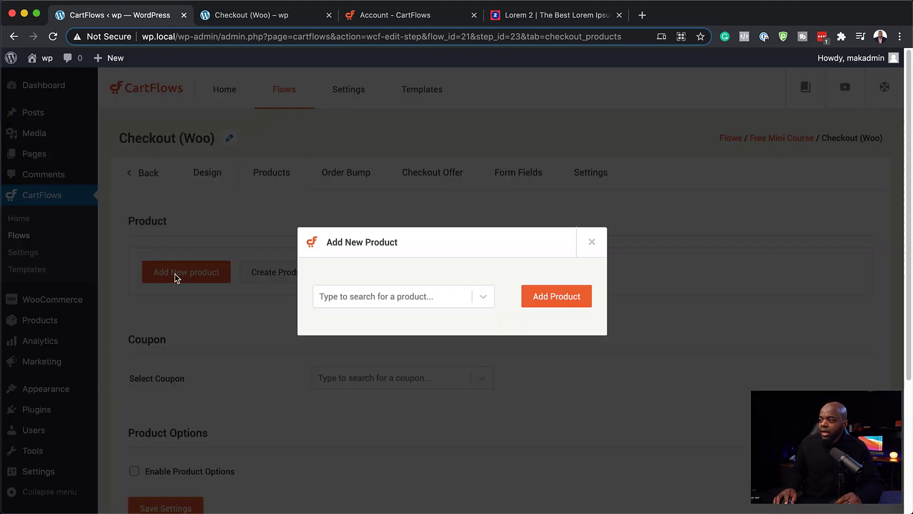
pyautogui.click(351, 297)
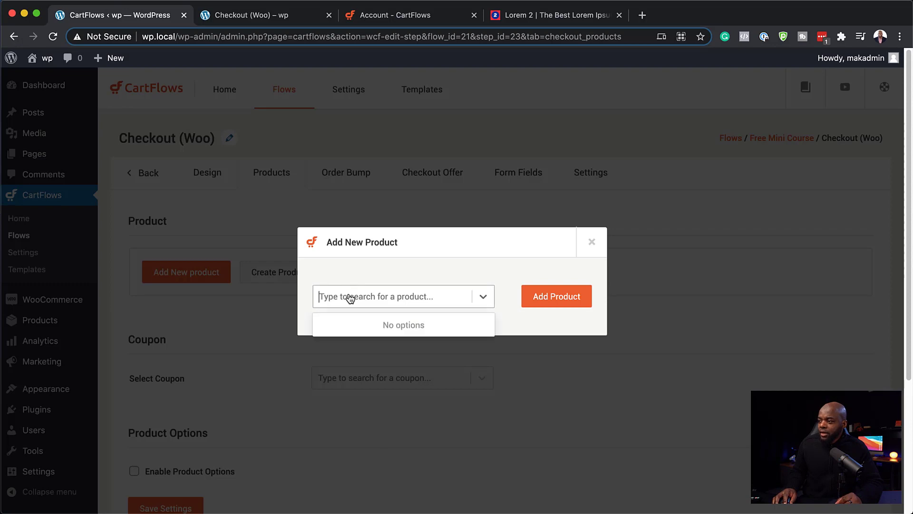
pyautogui.click(481, 299)
pyautogui.click(418, 298)
pyautogui.write('fre')
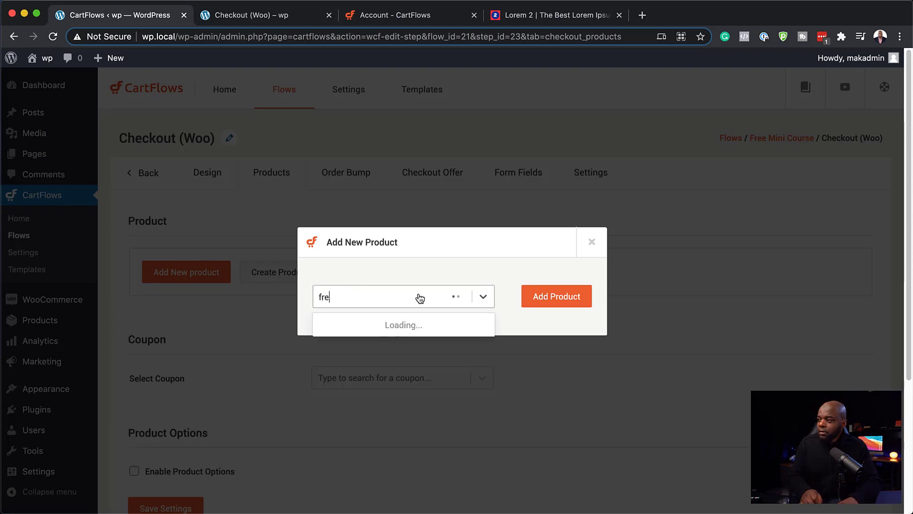
pyautogui.write('e')
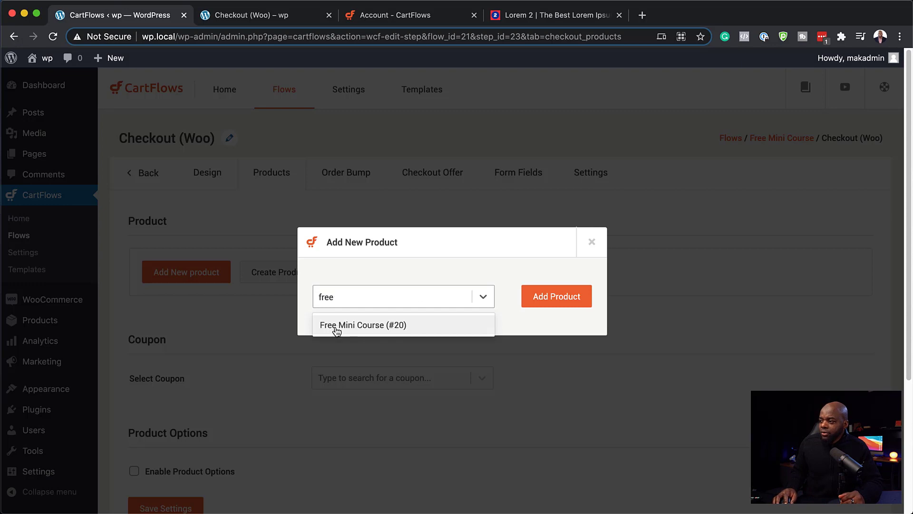
pyautogui.click(378, 326)
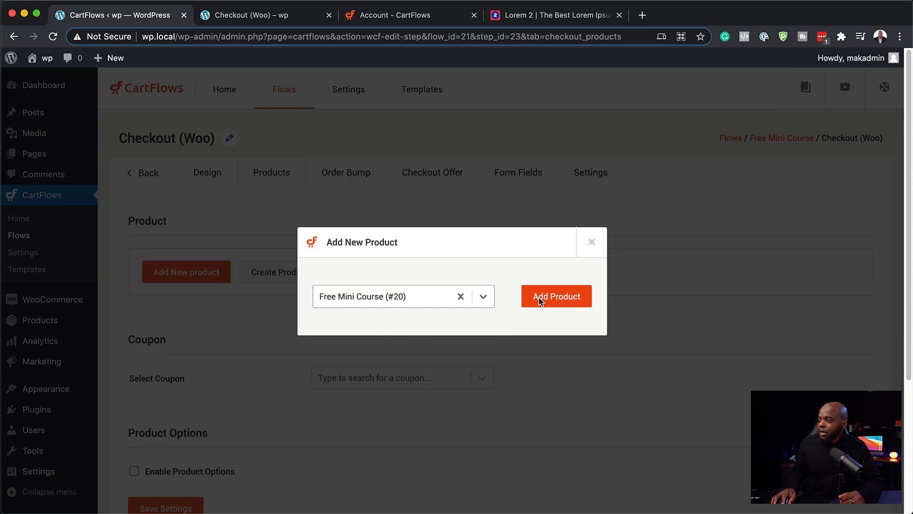
pyautogui.click(562, 299)
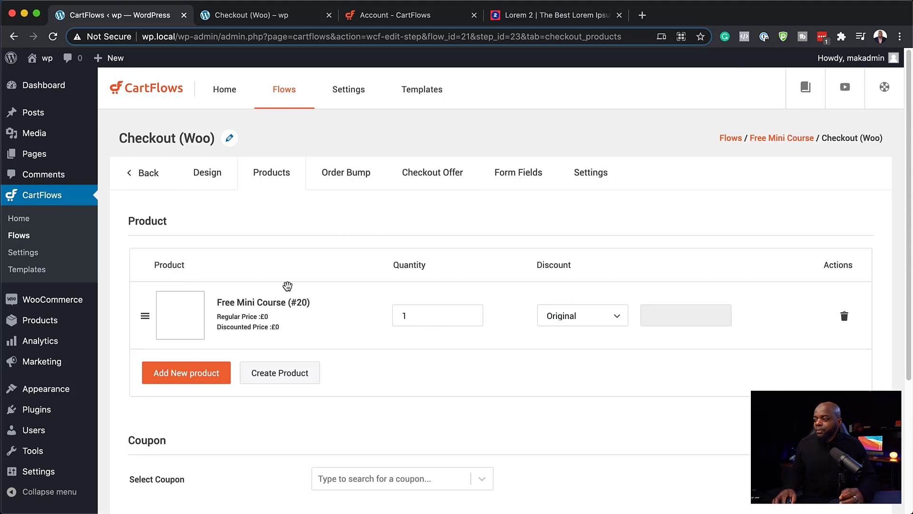
pyautogui.scroll(-3, 302, 373)
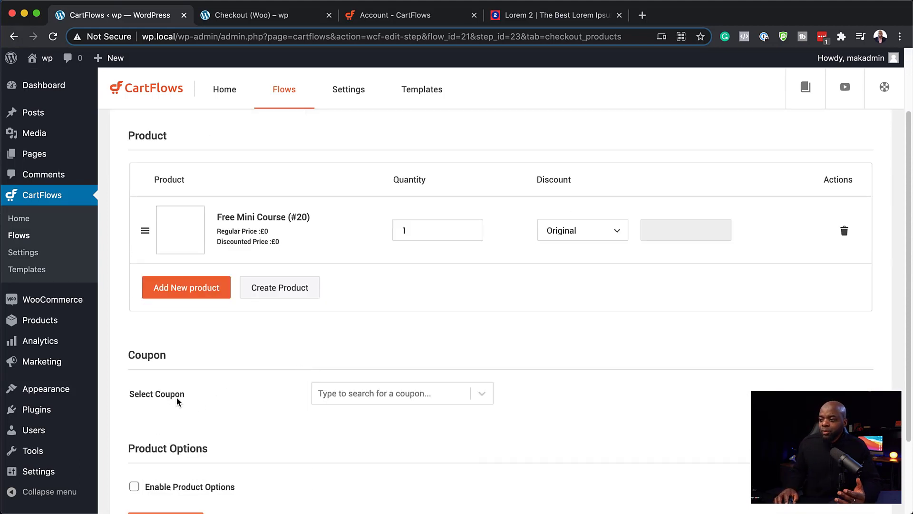
pyautogui.scroll(-3, 286, 395)
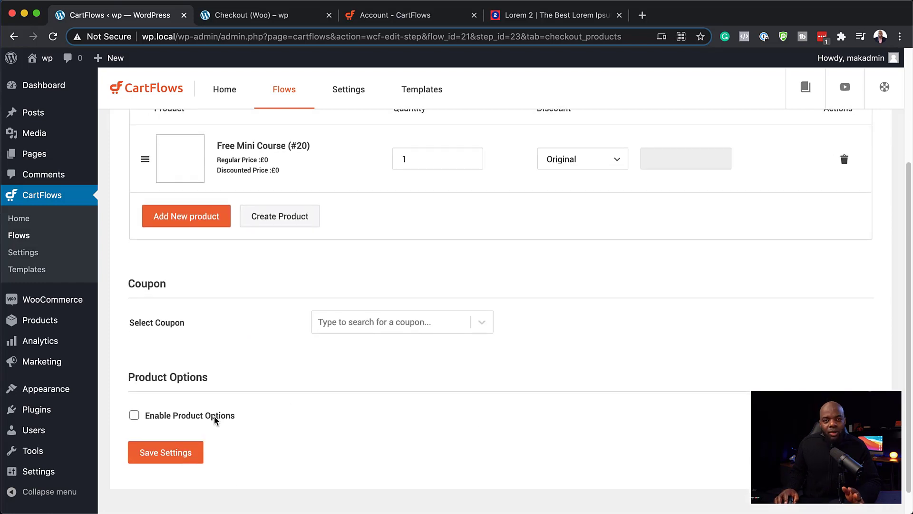
pyautogui.click(170, 452)
# - Open the Checkout (Woo) step's design in Gutenberg and insert an All Reviews block into the empty content area
pyautogui.scroll(5, 238, 285)
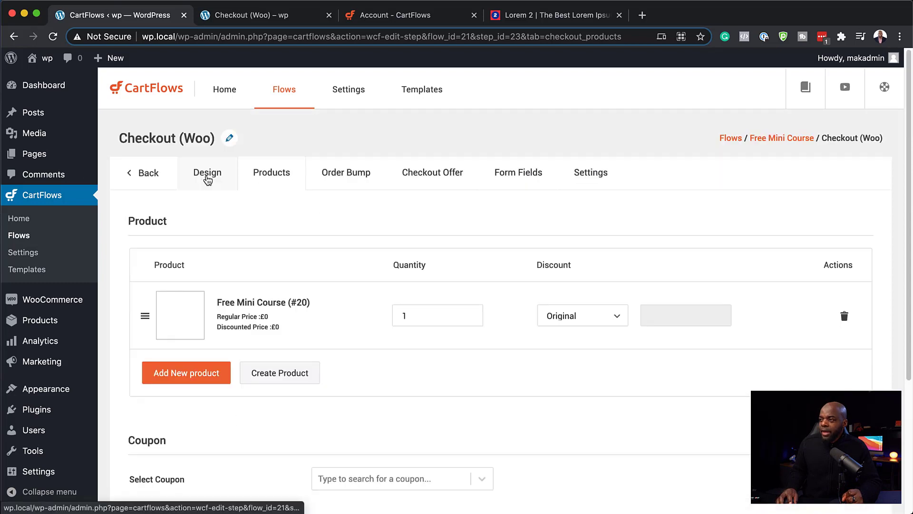
pyautogui.click(207, 174)
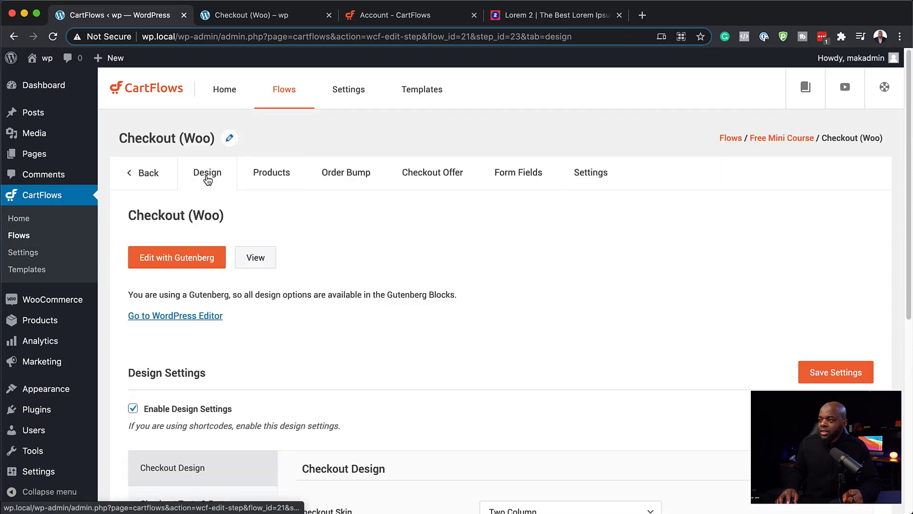
pyautogui.click(195, 262)
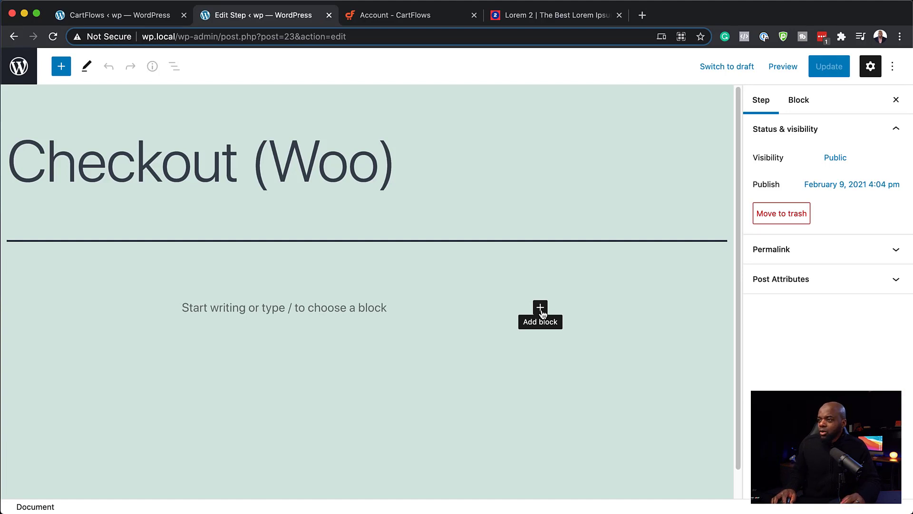
pyautogui.click(541, 308)
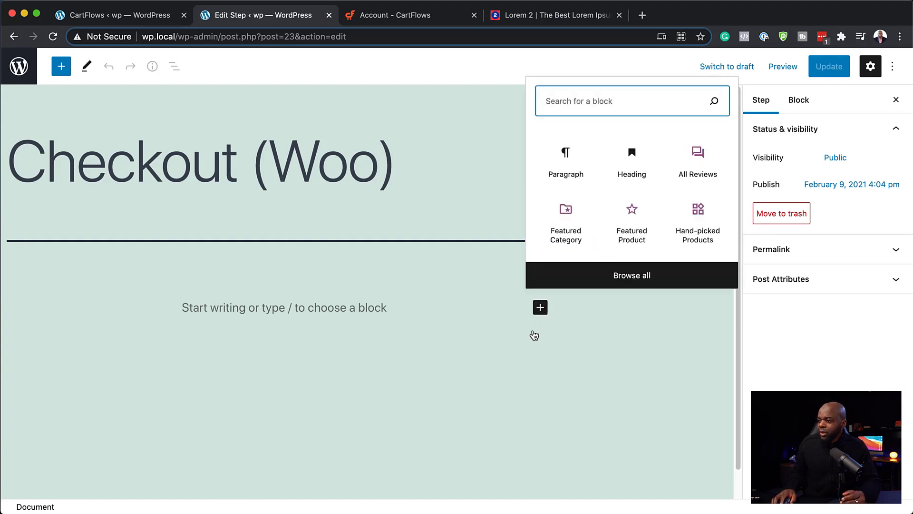
pyautogui.click(716, 379)
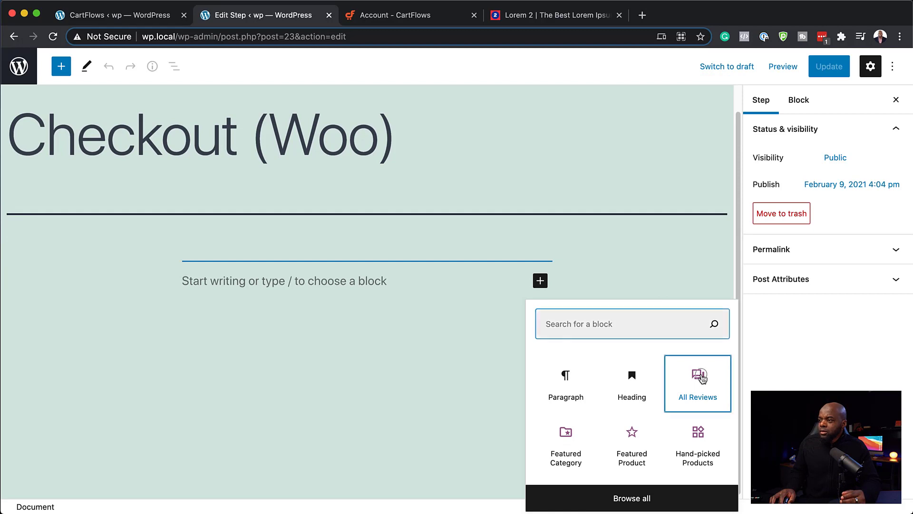
# - Search the blocks for "cart", insert the CartFlows Checkout Form block and look through its fields
pyautogui.click(61, 67)
pyautogui.write('cart')
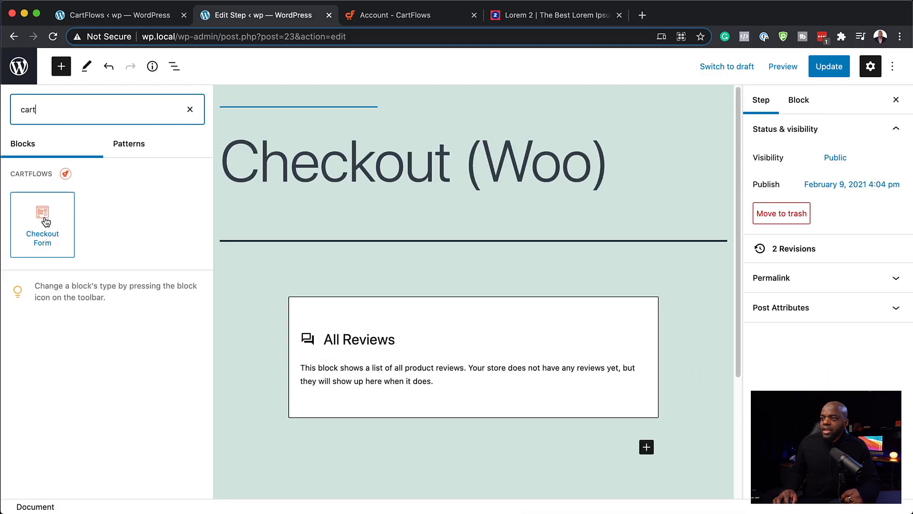
pyautogui.click(43, 222)
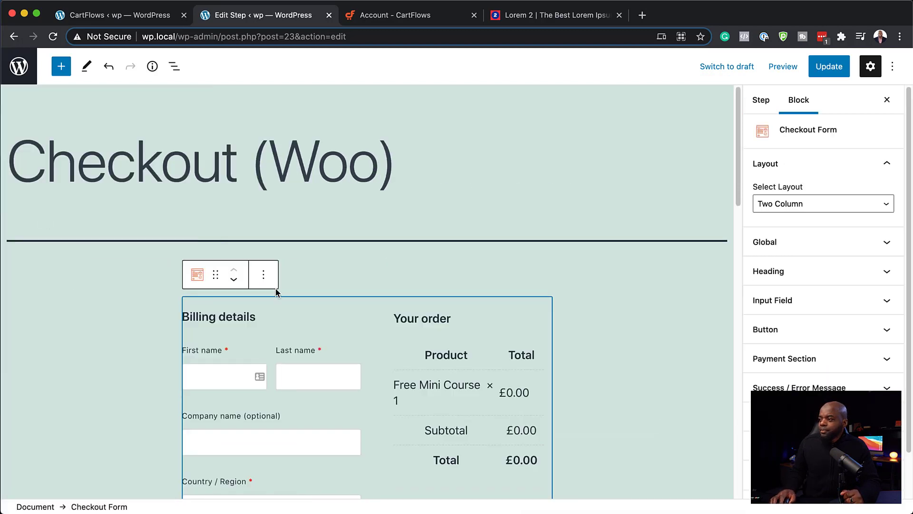
pyautogui.scroll(-5, 456, 336)
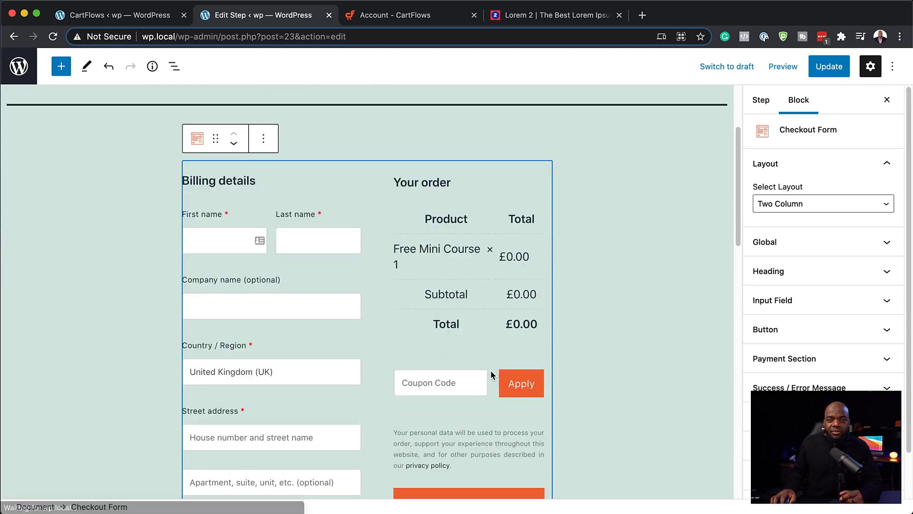
pyautogui.scroll(-3, 487, 343)
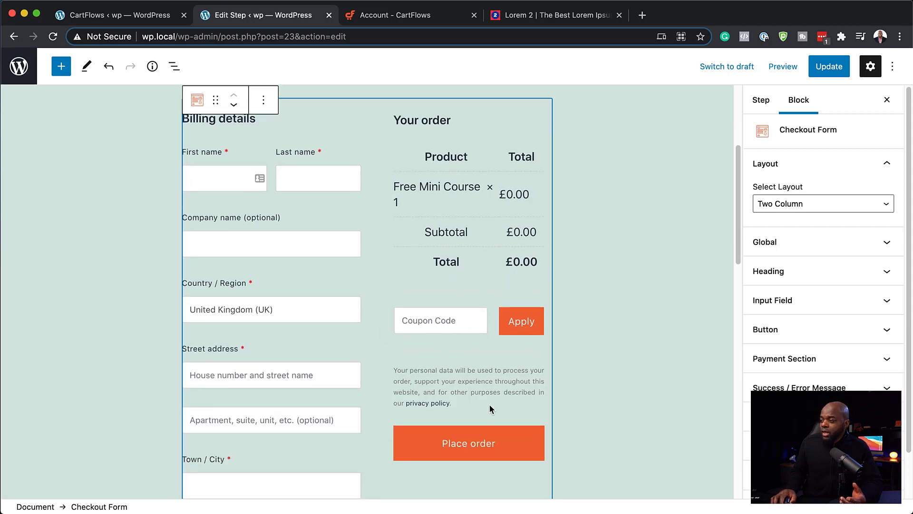
pyautogui.scroll(-5, 489, 405)
pyautogui.scroll(-10, 372, 357)
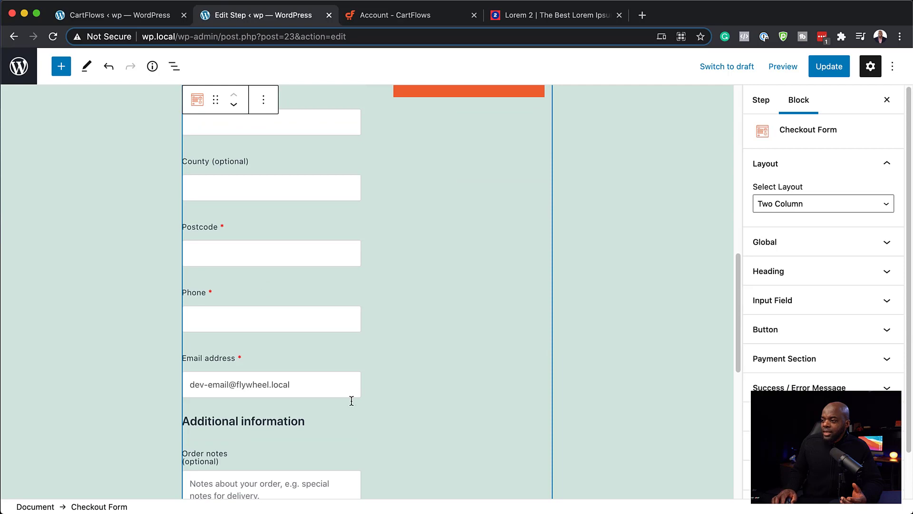
pyautogui.scroll(-5, 361, 398)
pyautogui.scroll(15, 383, 390)
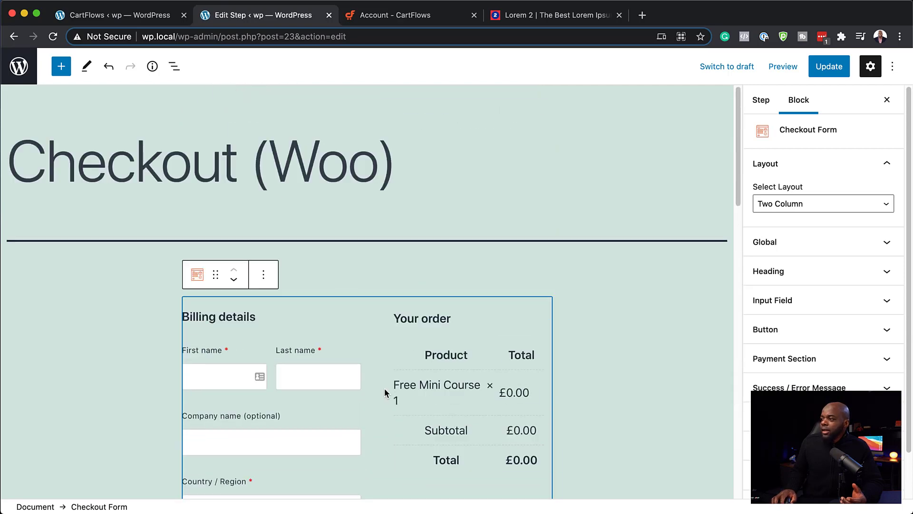
# - Update the checkout step and review its billing form on the live page
pyautogui.click(830, 66)
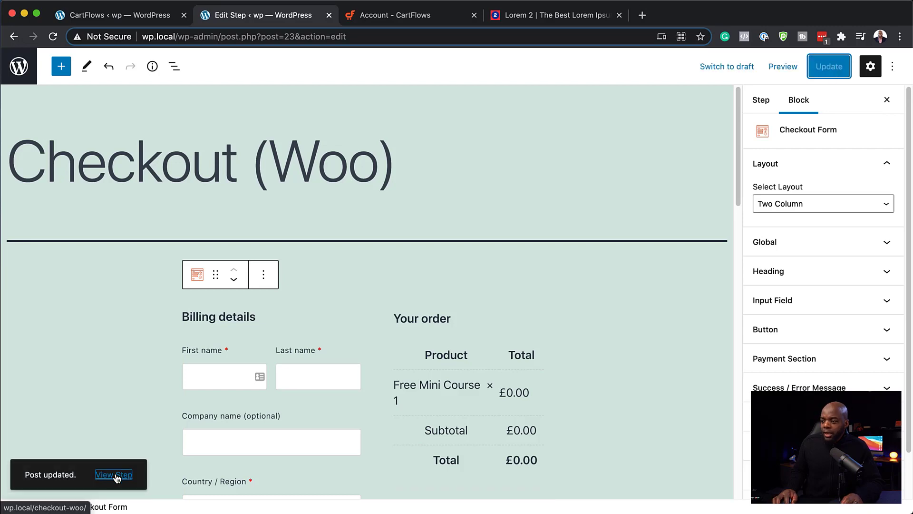
pyautogui.click(114, 475)
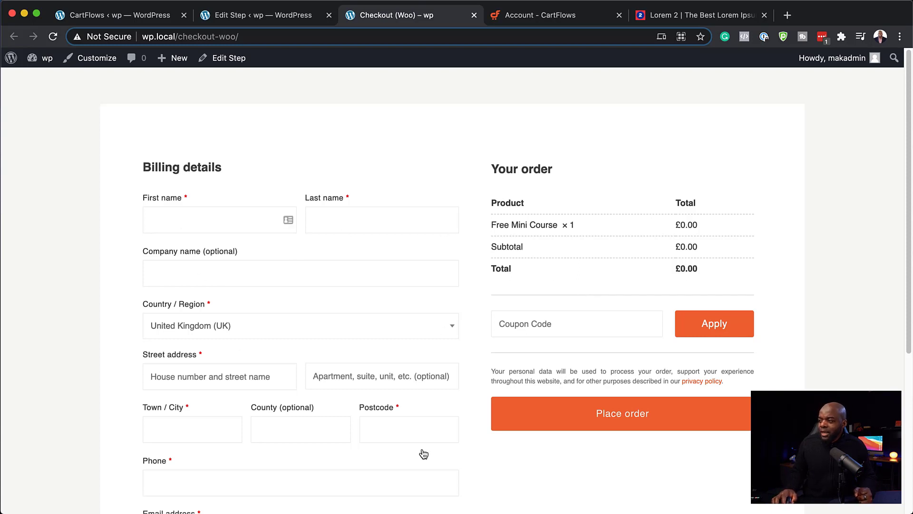
pyautogui.scroll(-2, 423, 453)
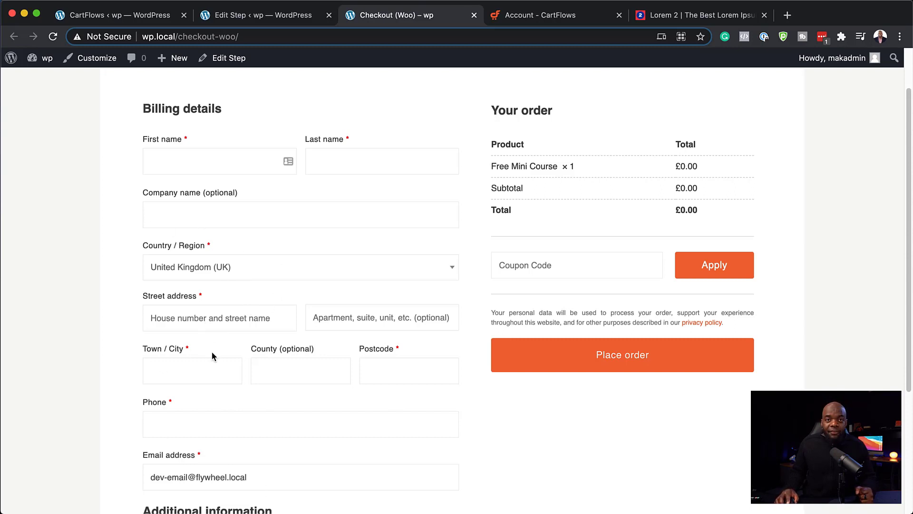
# - Return to the CartFlows step settings and enable the Custom Field Editor for the checkout form fields
pyautogui.click(283, 17)
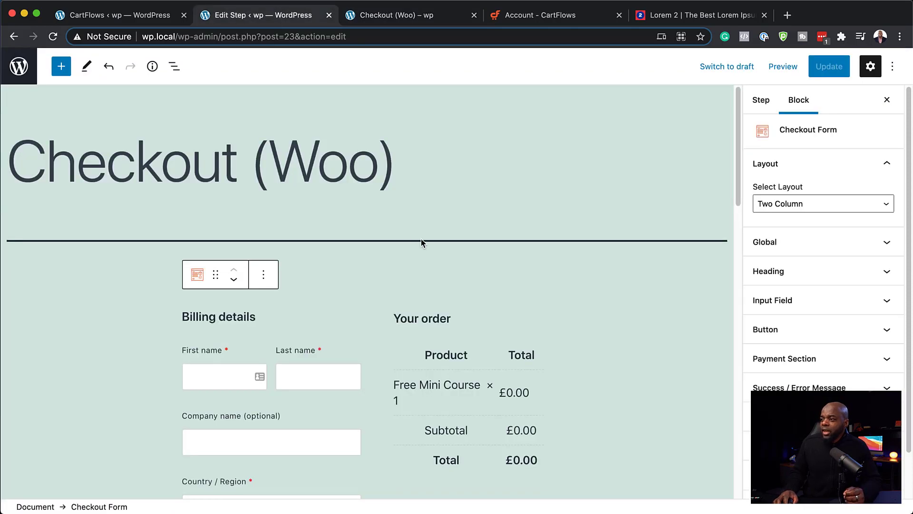
pyautogui.hotkey('ctrl', 'shift', 'Tab')
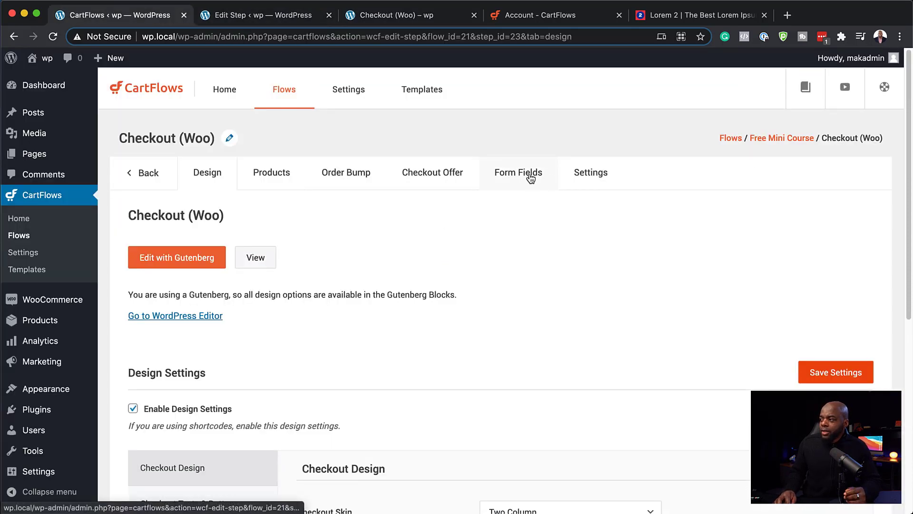
pyautogui.click(531, 178)
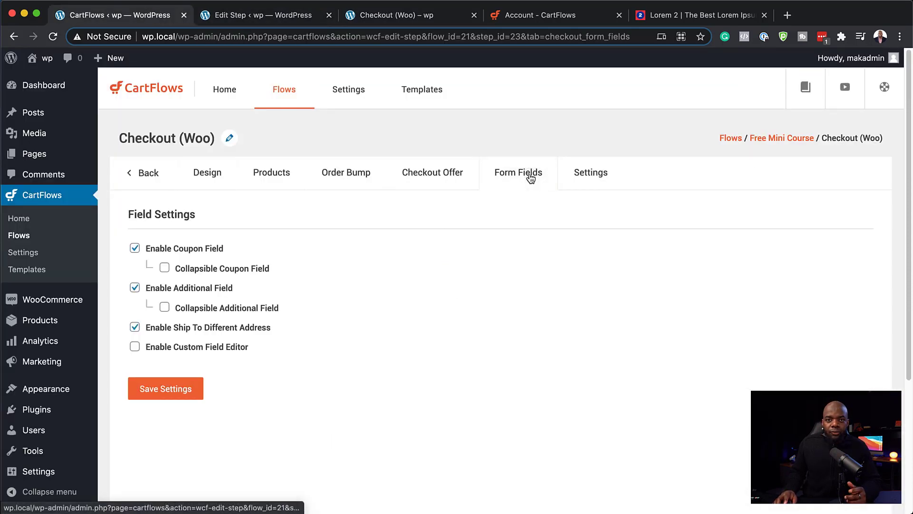
pyautogui.click(136, 350)
pyautogui.scroll(-5, 367, 407)
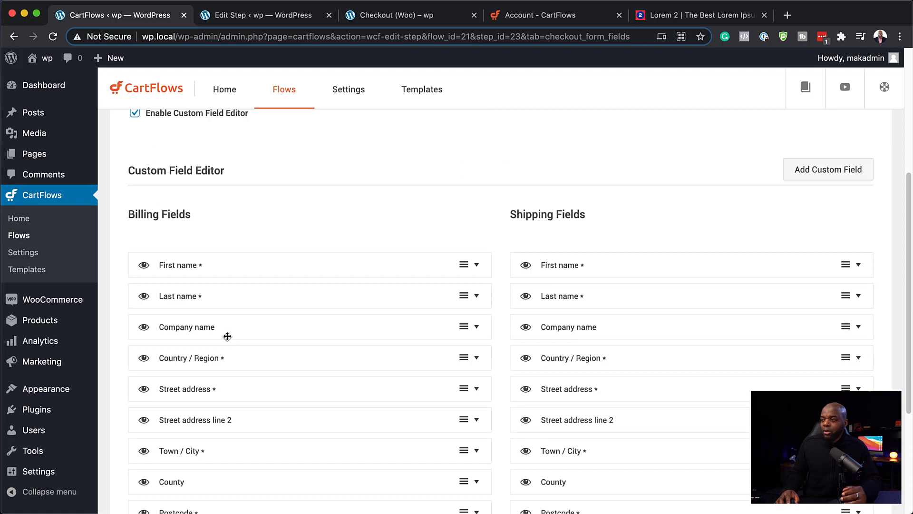
pyautogui.scroll(-2, 250, 414)
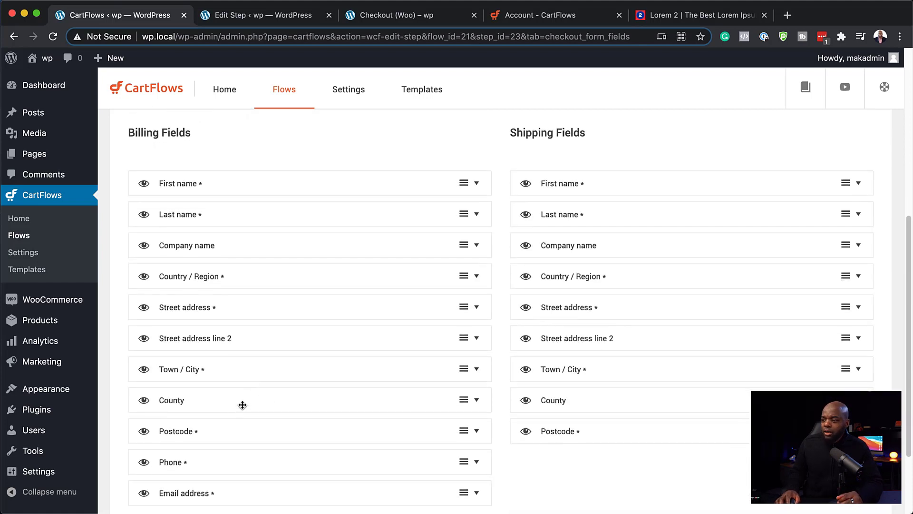
pyautogui.scroll(-1, 243, 404)
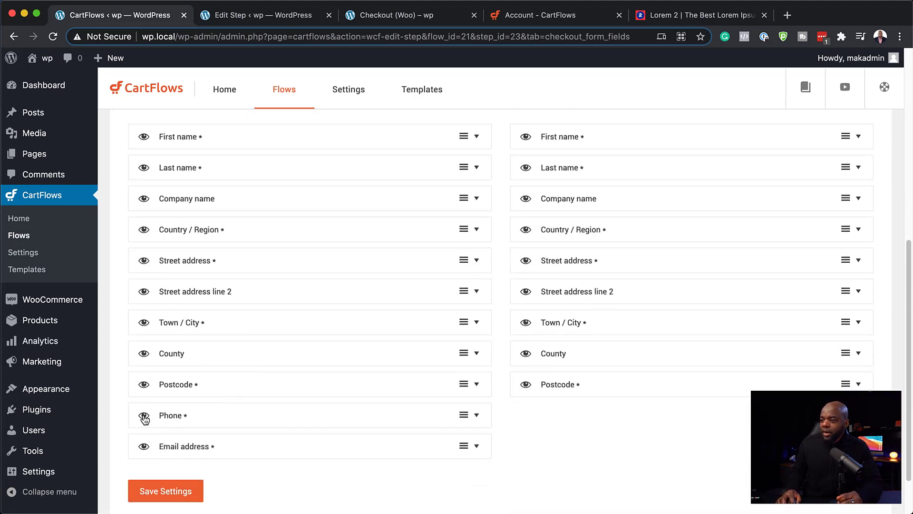
# - Hide every billing field except First name and Email address, and move Email address directly below First name
pyautogui.click(143, 385)
pyautogui.click(144, 323)
pyautogui.click(144, 291)
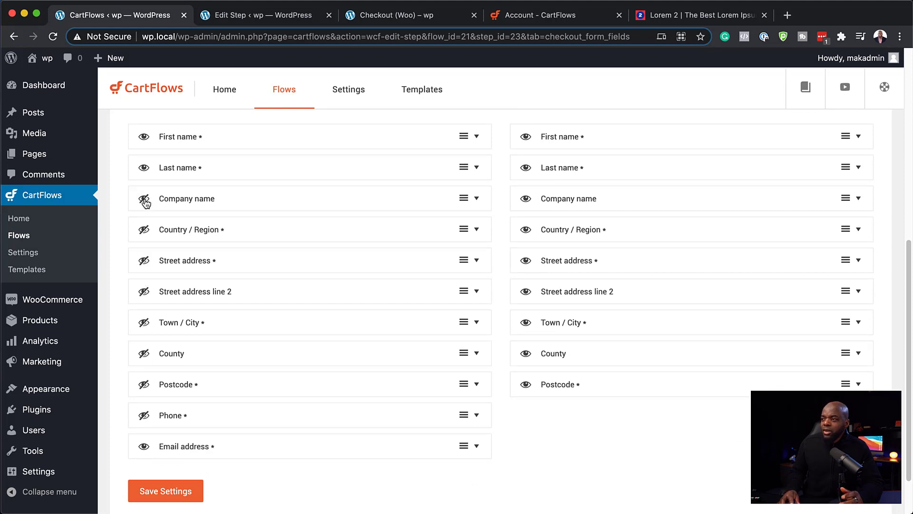
pyautogui.click(143, 167)
pyautogui.moveTo(239, 449); pyautogui.dragTo(241, 173)
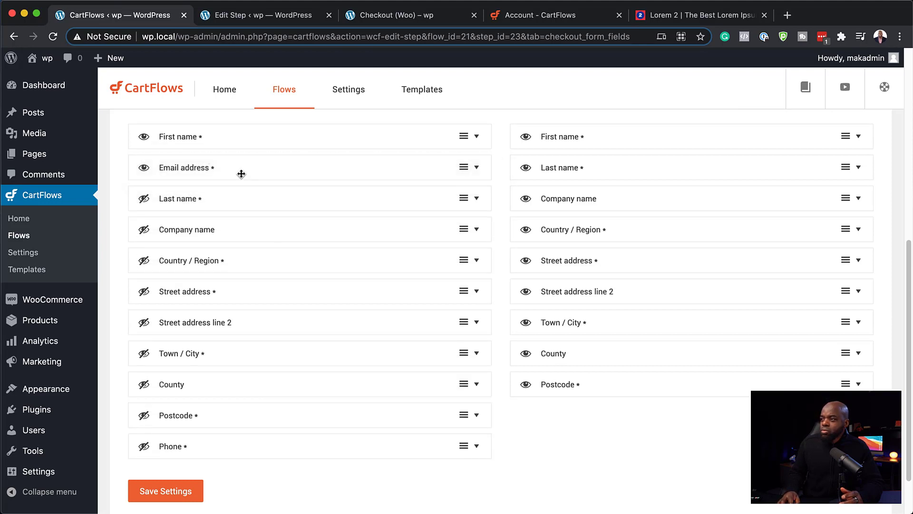
# - Check the Field Width option in the First name billing field's settings, keep it at 50% and collapse the field
pyautogui.click(476, 137)
pyautogui.click(309, 180)
pyautogui.click(311, 191)
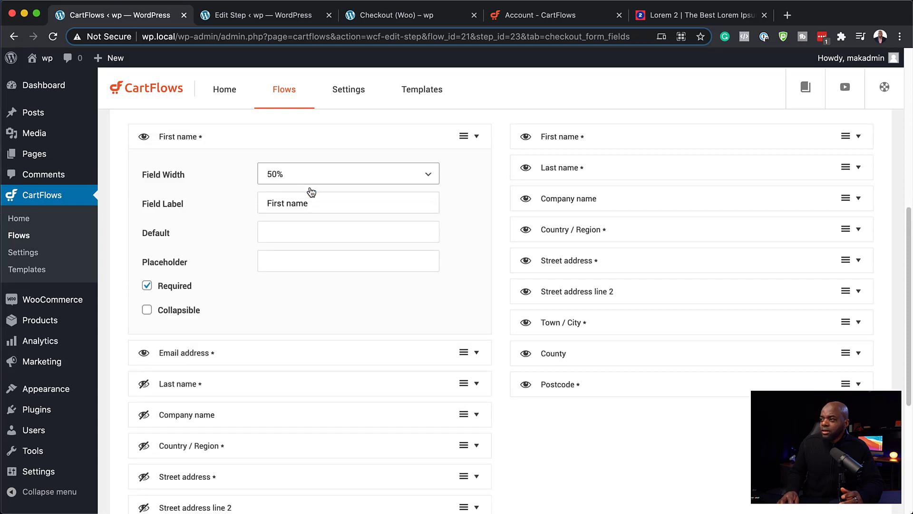
pyautogui.click(476, 136)
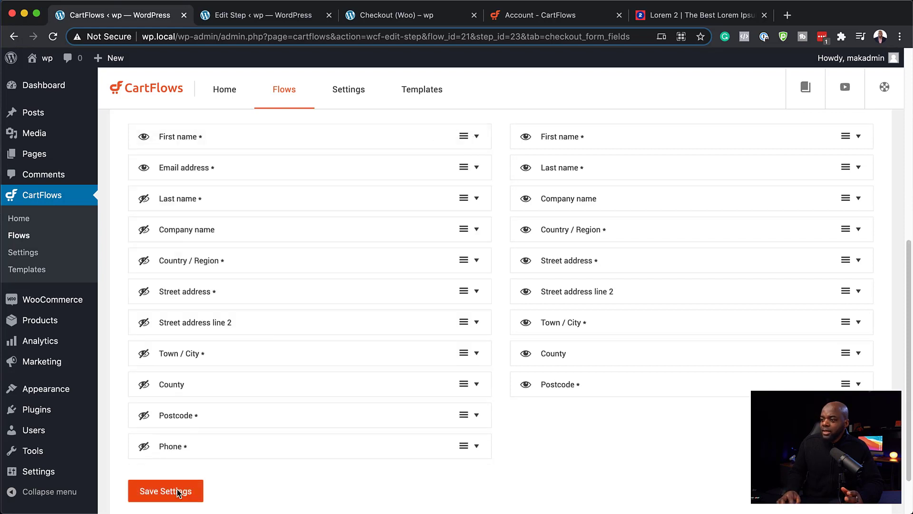
# - Save the checkout form field settings and reload the live Checkout (Woo) page to review the shortened billing form
pyautogui.click(179, 493)
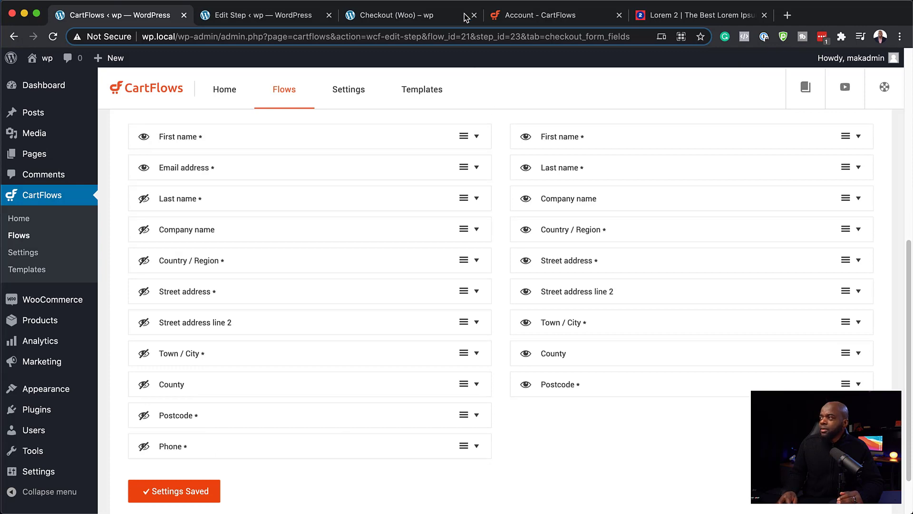
pyautogui.click(413, 17)
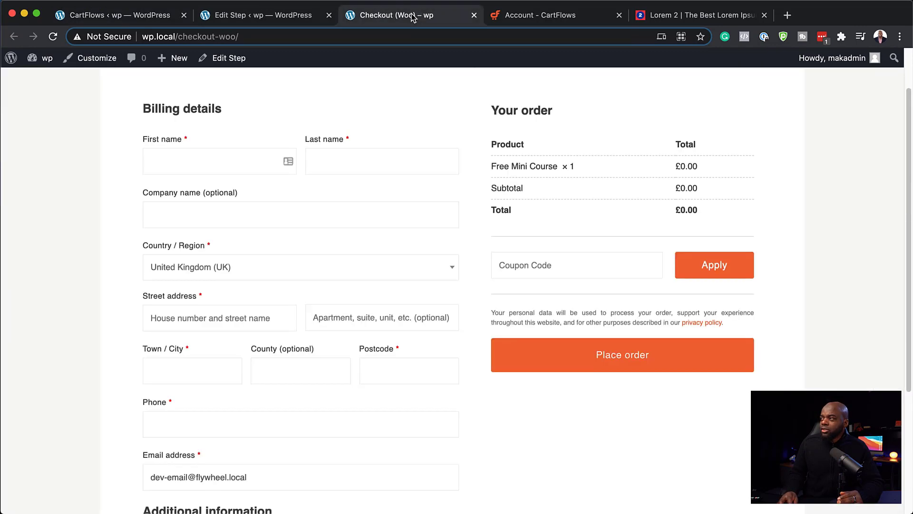
pyautogui.click(53, 37)
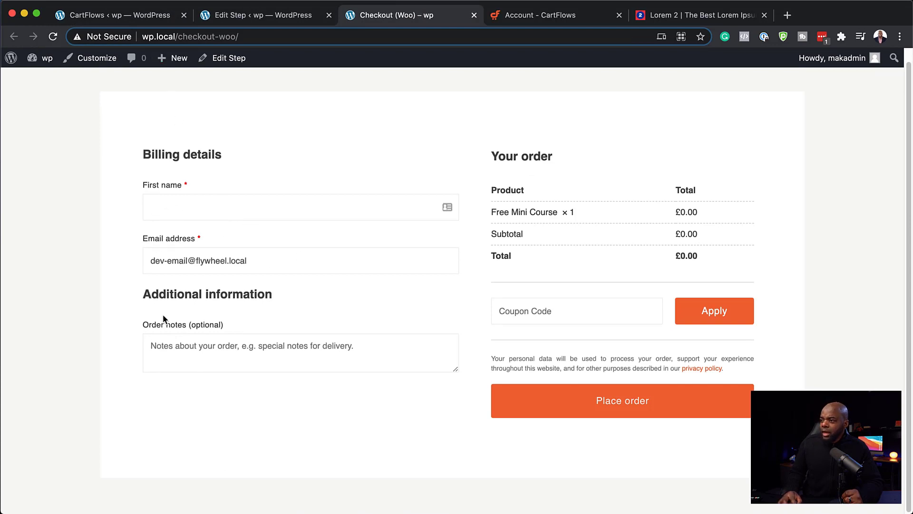
# - Disable the Additional Field option in the checkout step's form field settings, save, and check the live checkout page
pyautogui.click(128, 16)
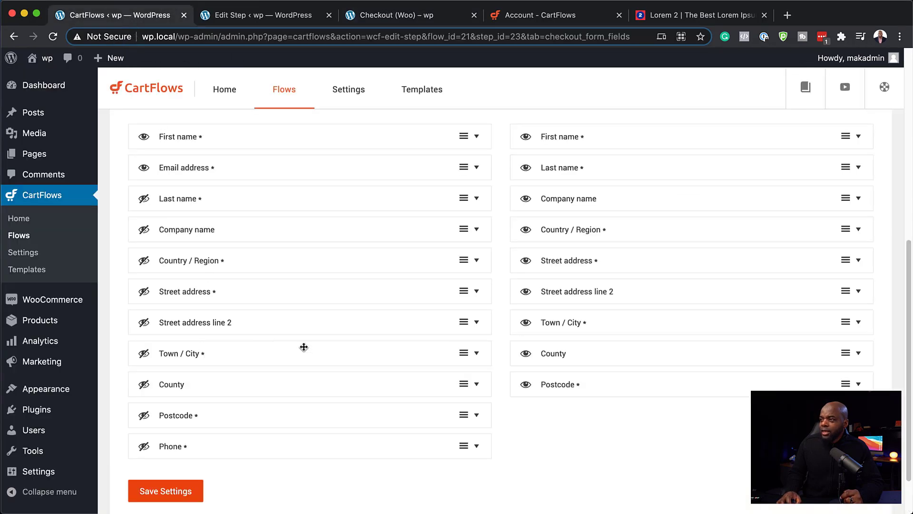
pyautogui.scroll(4, 304, 347)
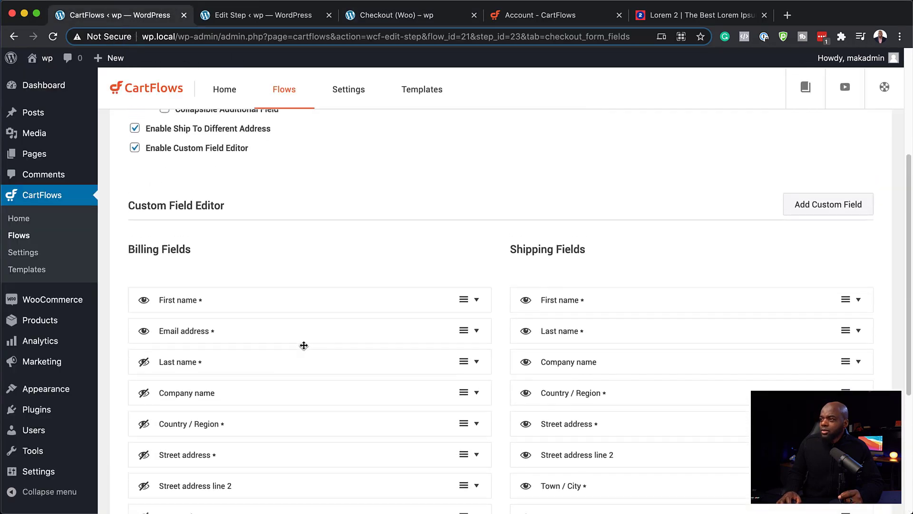
pyautogui.scroll(1, 304, 346)
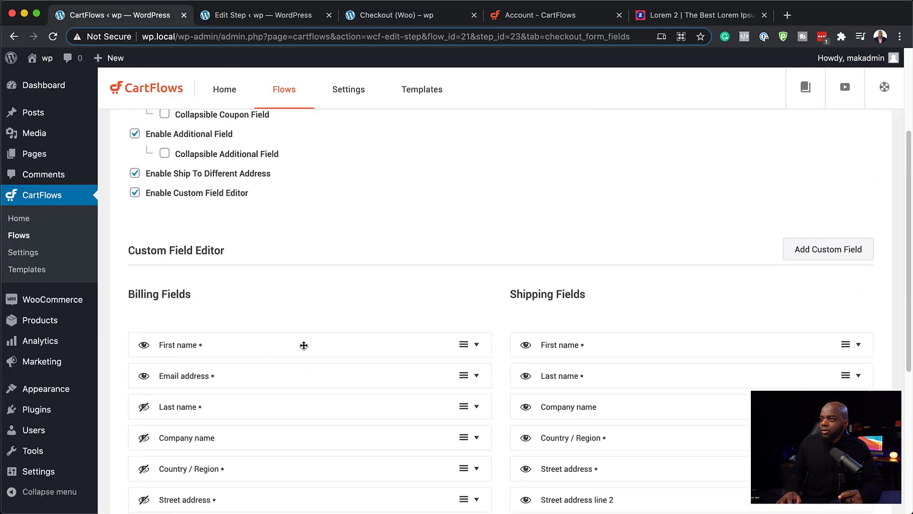
pyautogui.click(136, 137)
pyautogui.click(165, 433)
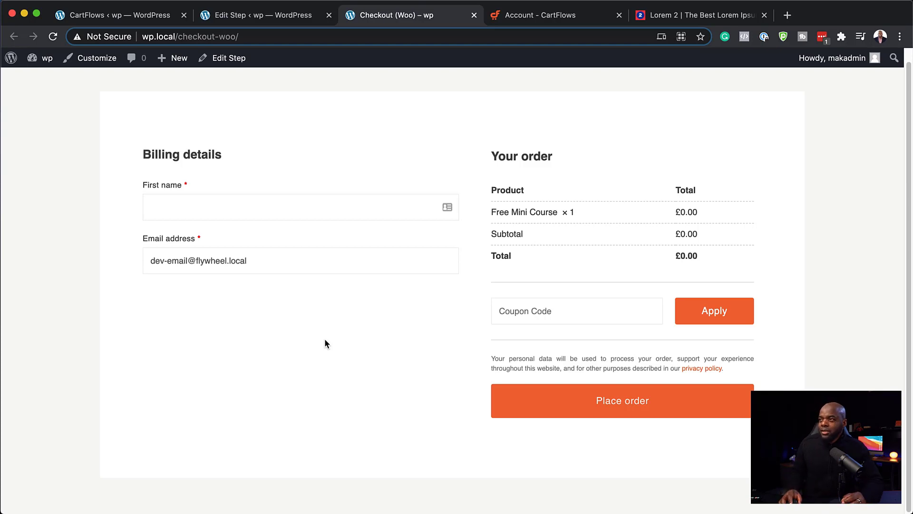
# - Return to the Free Mini Course flow's steps and open the Thank You (Woo) step in the Gutenberg editor
pyautogui.press('super+1')
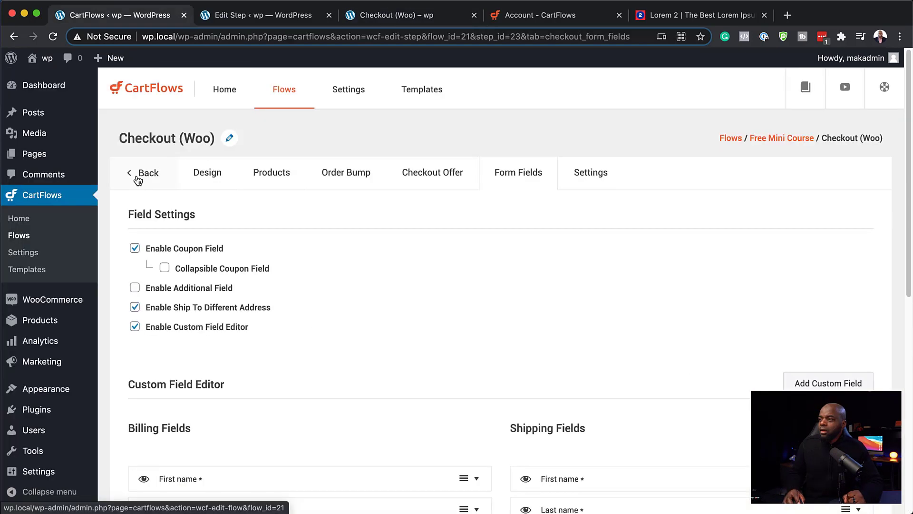
pyautogui.click(147, 177)
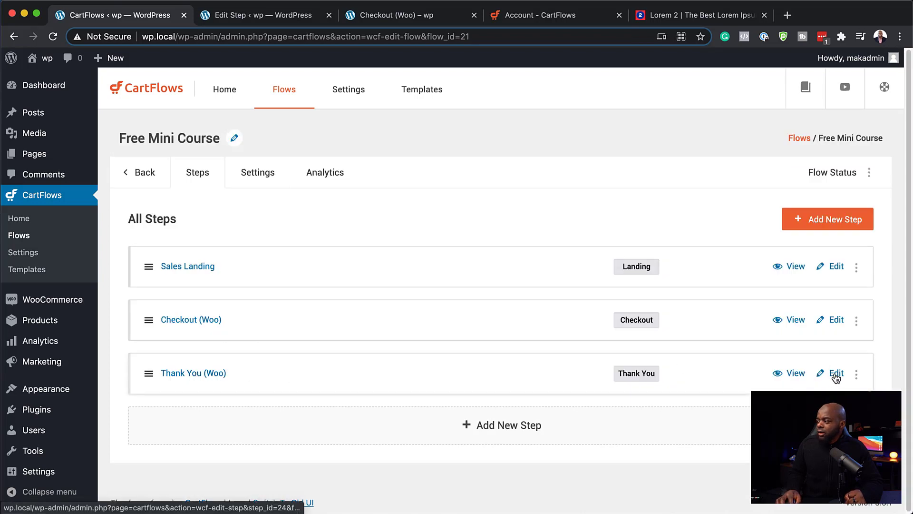
pyautogui.click(836, 373)
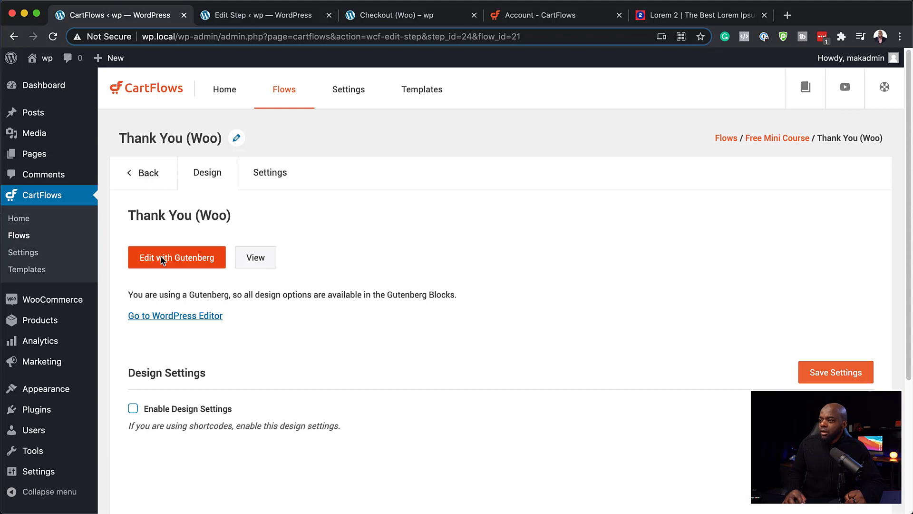
pyautogui.click(197, 262)
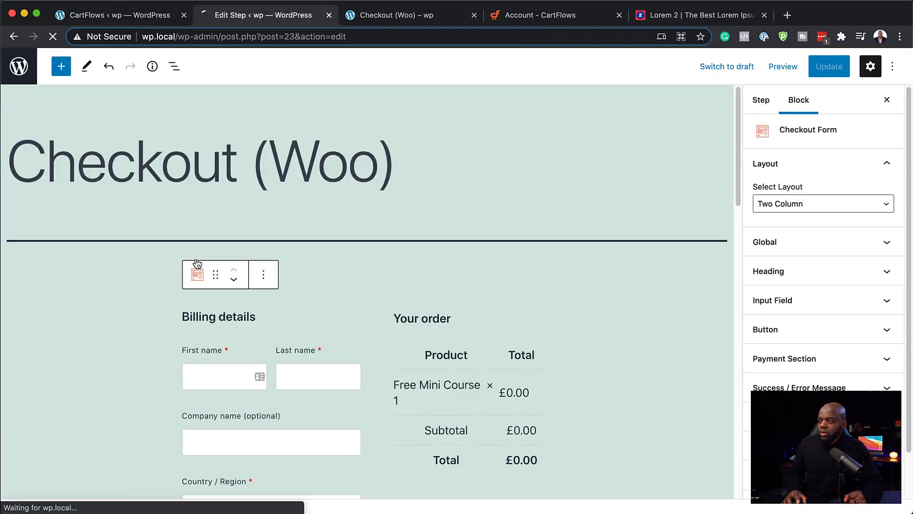
# - Add a centred "Thank You :)" heading and a centred placeholder paragraph starting "Nullam malesuada erat ut turpis", and update the step
pyautogui.click(540, 279)
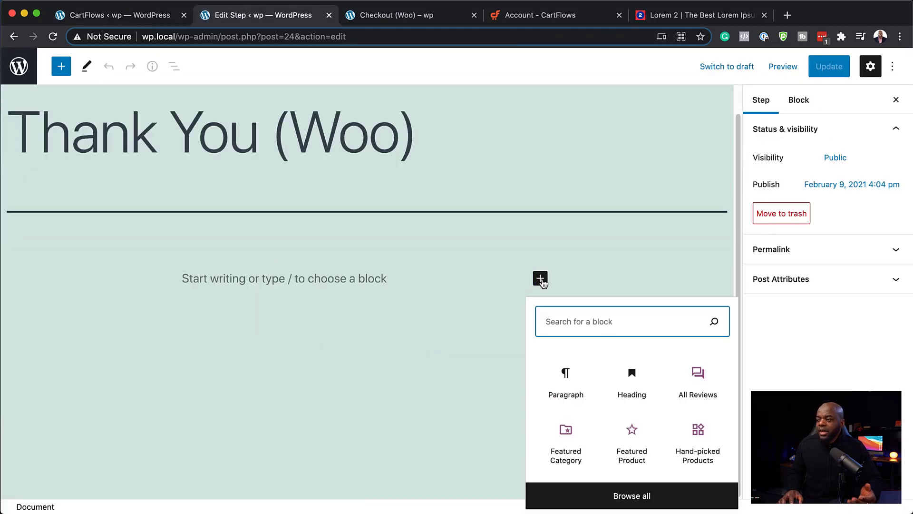
pyautogui.click(632, 375)
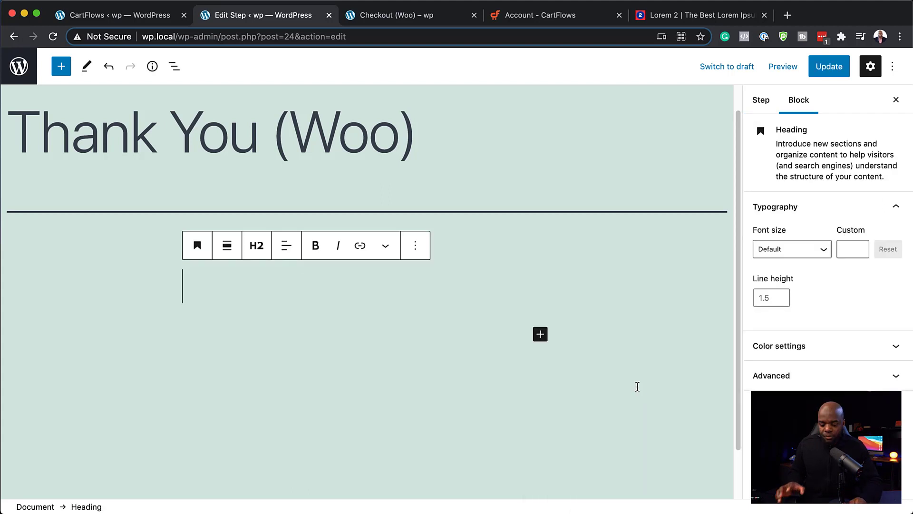
pyautogui.write('Thank You :)')
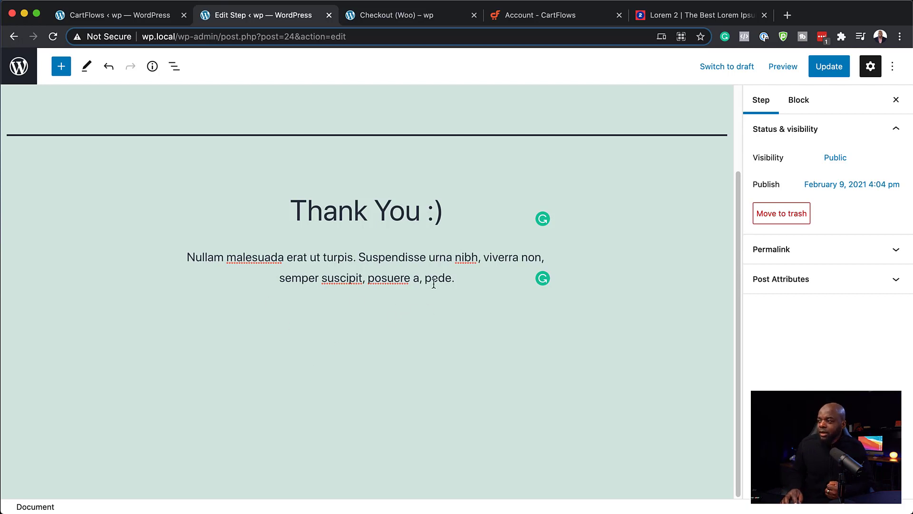
pyautogui.click(489, 276)
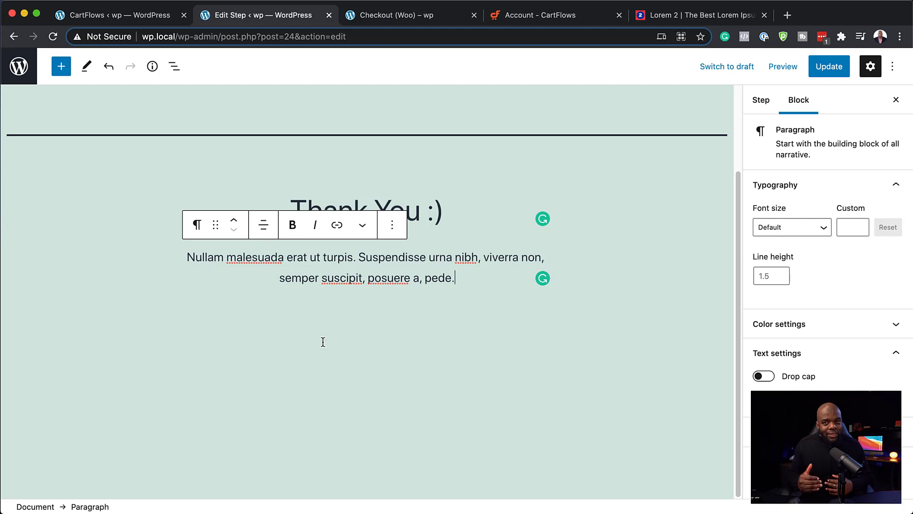
pyautogui.click(835, 67)
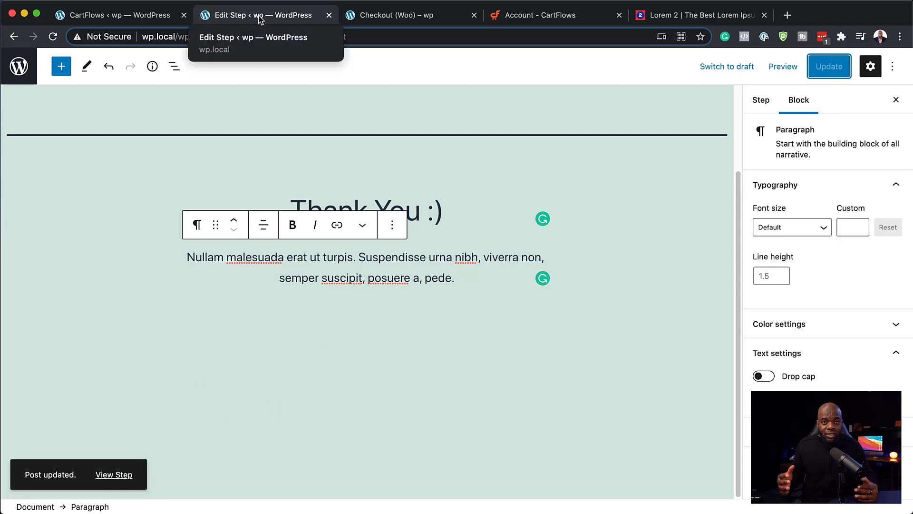
# - Go back to the CartFlows flows list and reopen the Free Mini Course flow to see its steps
pyautogui.click(129, 16)
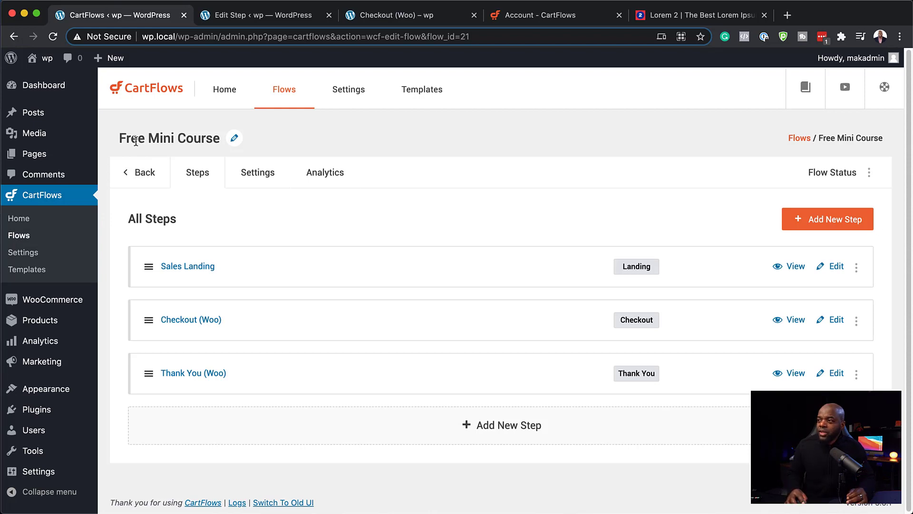
pyautogui.click(145, 177)
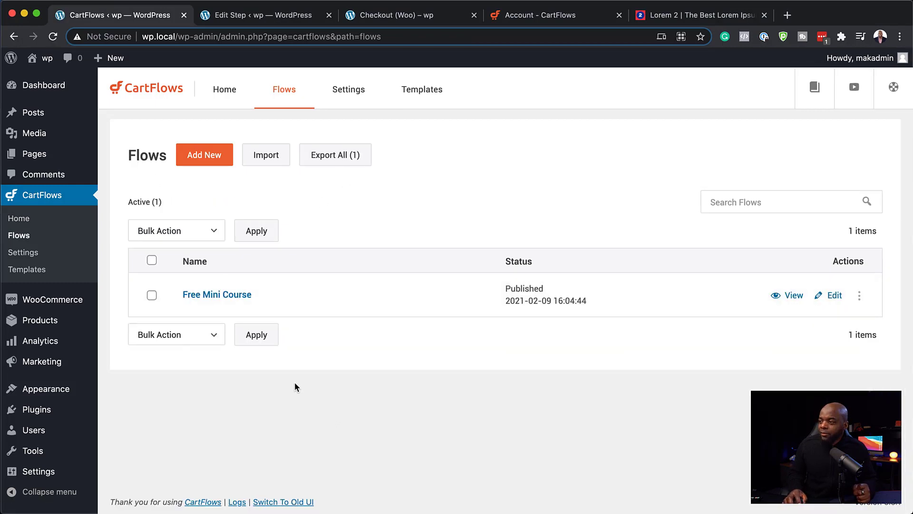
pyautogui.click(246, 297)
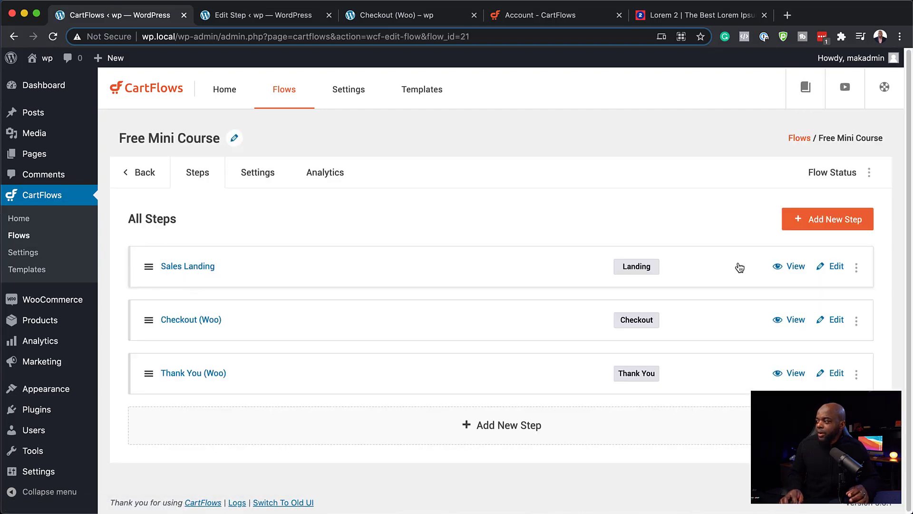
# - View the live Sales Landing page and follow its "Signup here… It's FREE" call to action to test the funnel
pyautogui.click(794, 267)
pyautogui.click(279, 17)
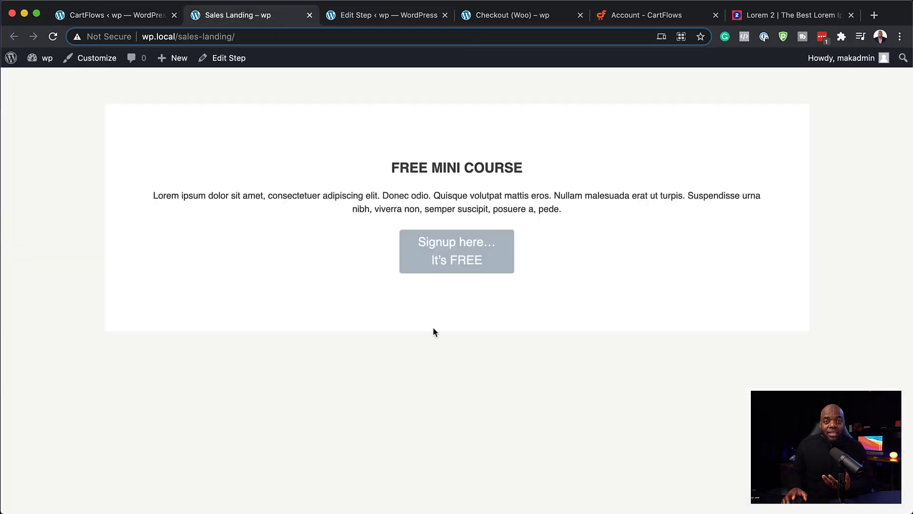
pyautogui.click(464, 258)
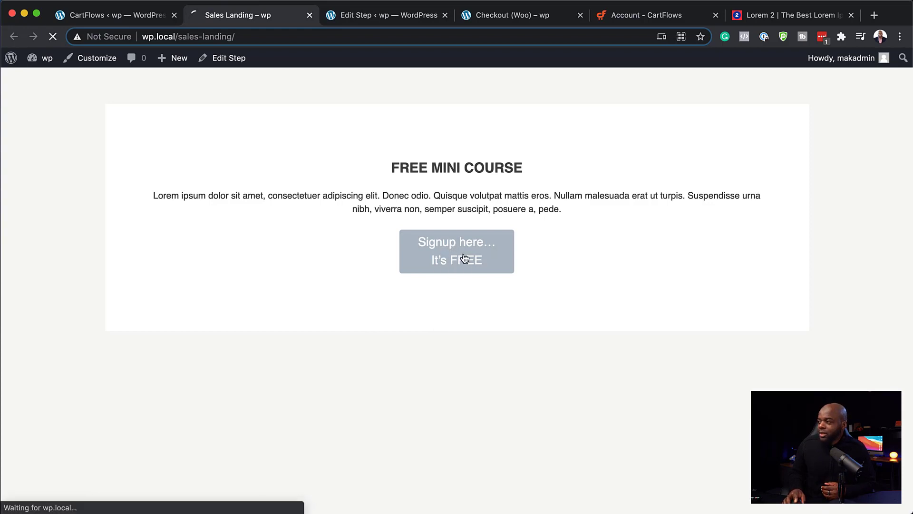